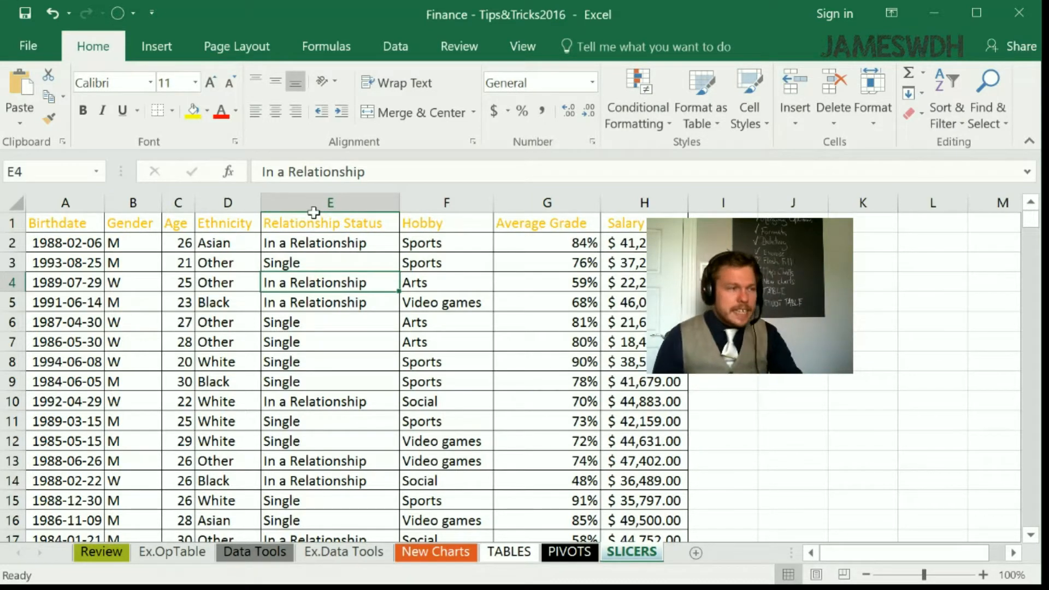
- Convert the data range A1:H301 on the SLICERS sheet into a table with headers
key("ctrl+t")
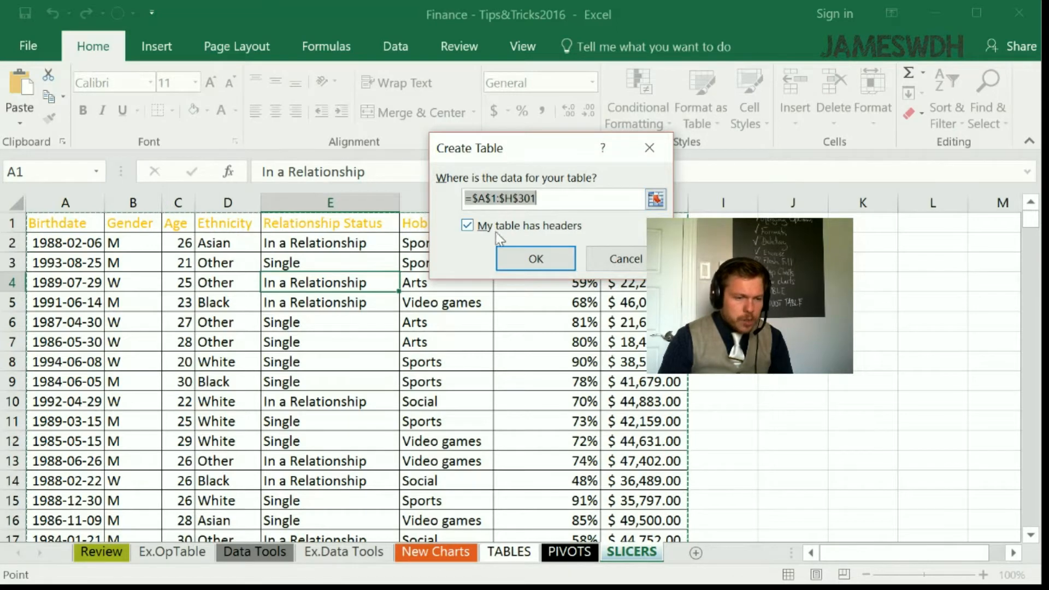
left_click(529, 258)
left_click(398, 270)
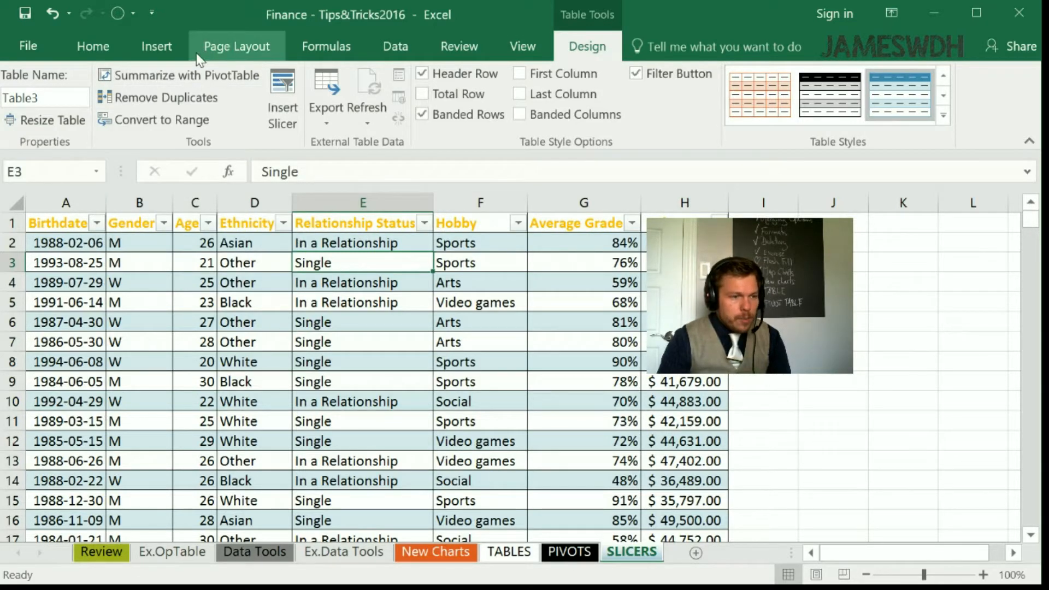
- Create a PivotTable from the new table on a new worksheet, with the cell selection inside the empty report
left_click(203, 76)
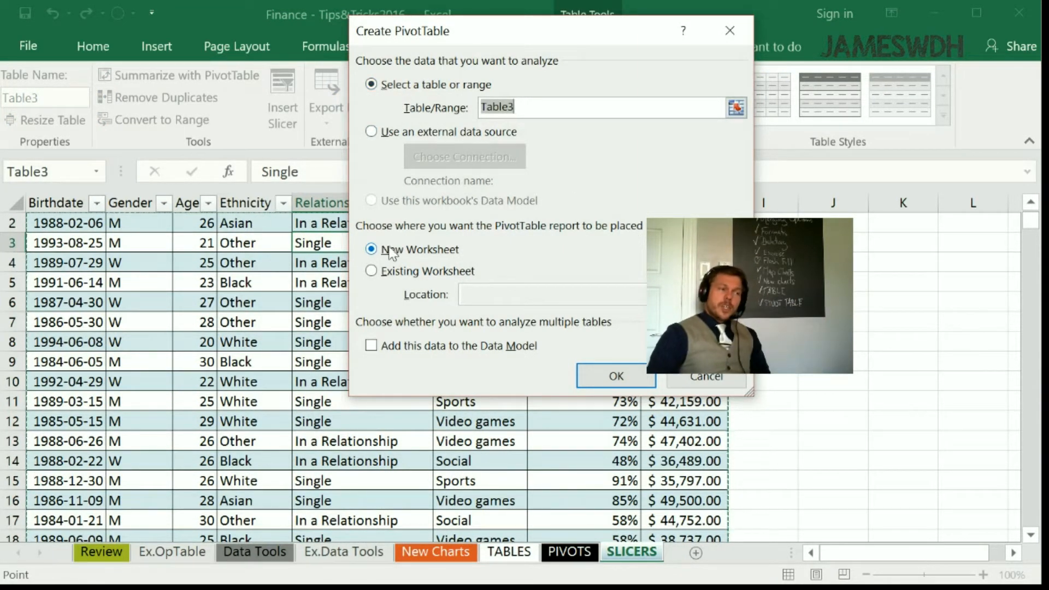
left_click_drag(484, 38, 254, 81)
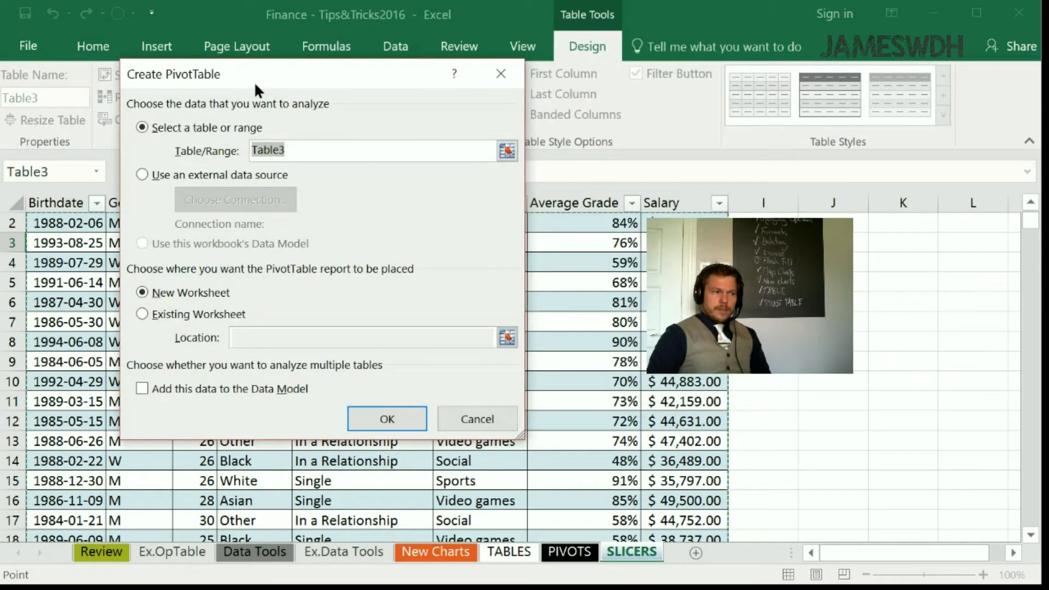
left_click(401, 428)
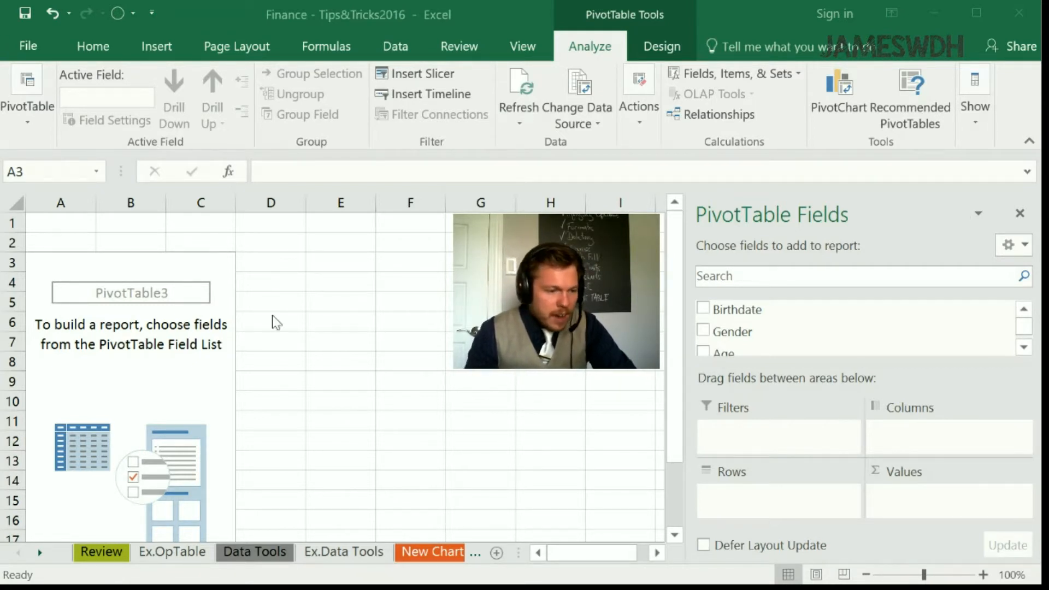
left_click(272, 284)
left_click(179, 285)
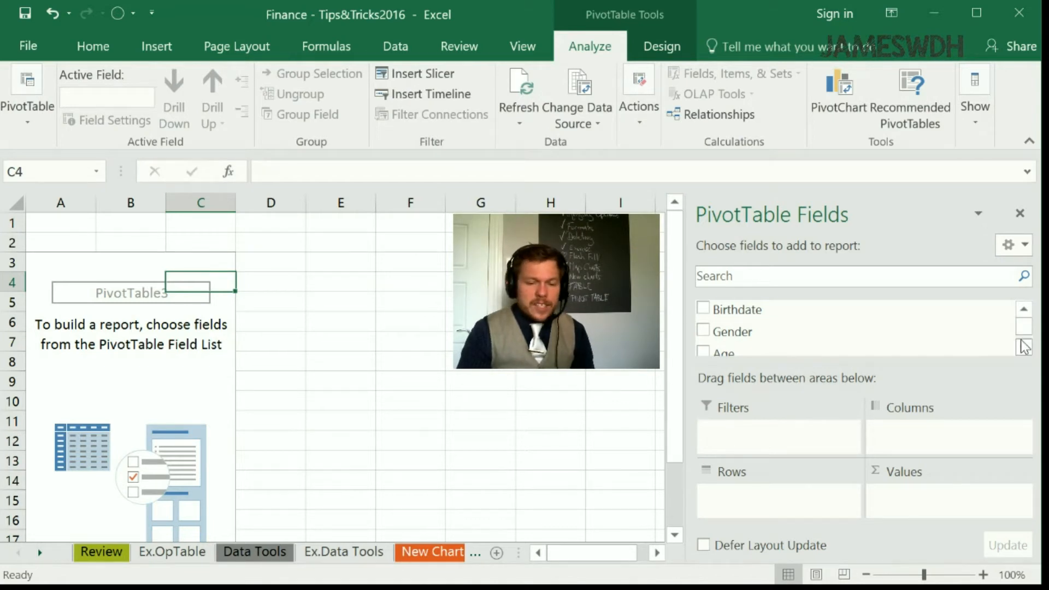
- Collapse the ribbon, enlarge the PivotTable field list and widen the area for the sheet tabs
scroll(1024, 345, "down", 3)
scroll(1024, 337, "up", 4)
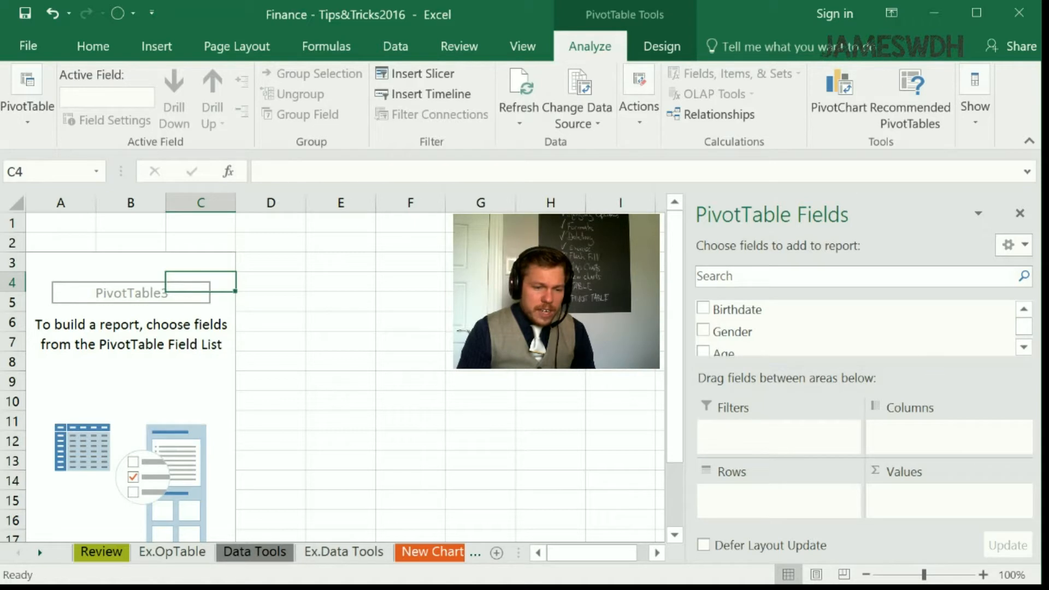
double_click(590, 47)
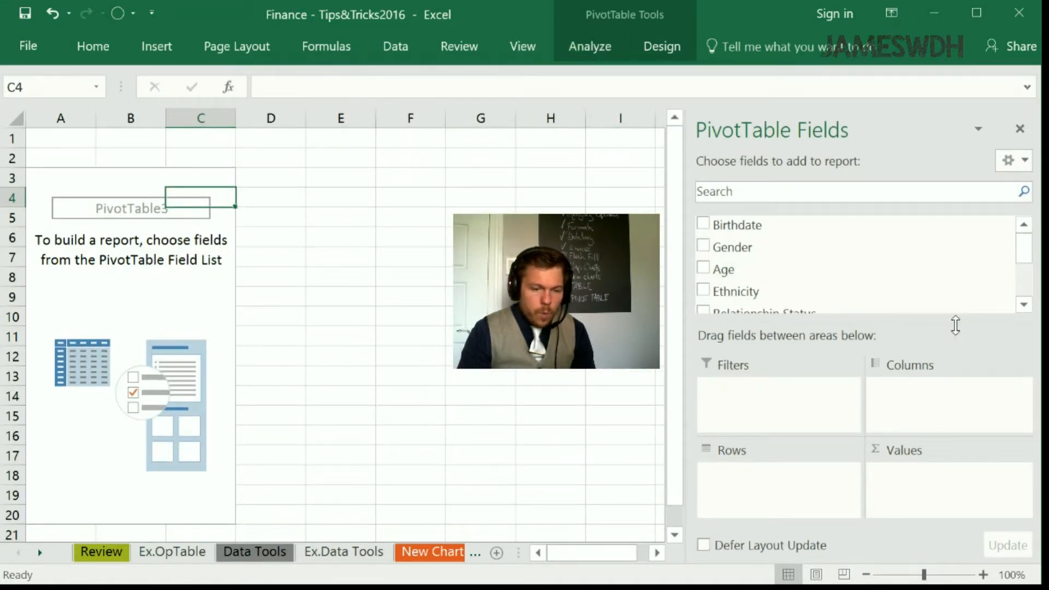
left_click_drag(957, 324, 955, 362)
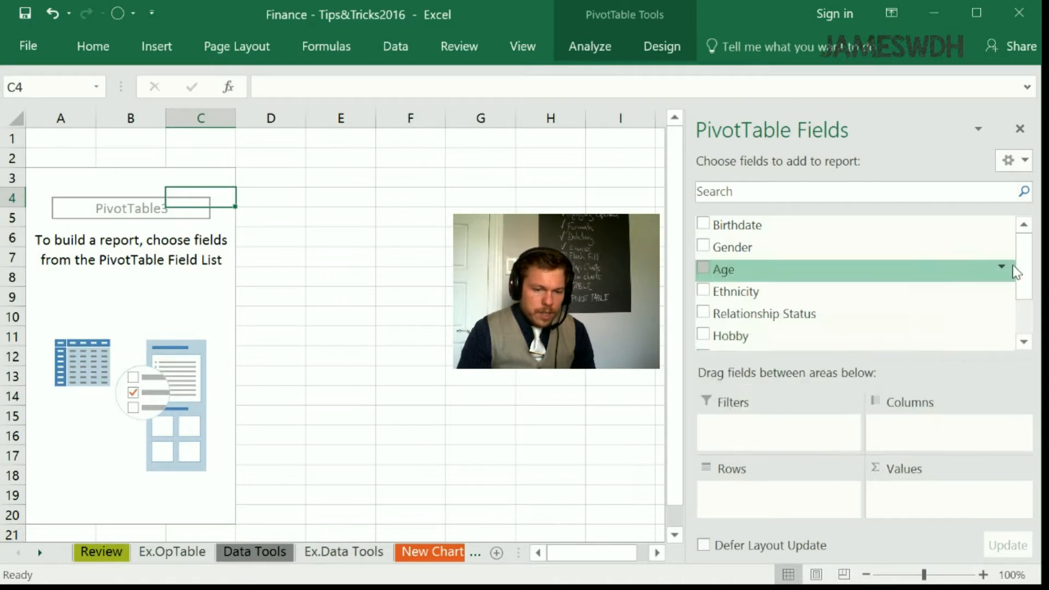
mouse_move(1022, 267)
left_mouse_down()
mouse_move(1024, 305)
mouse_move(1021, 255)
left_mouse_up()
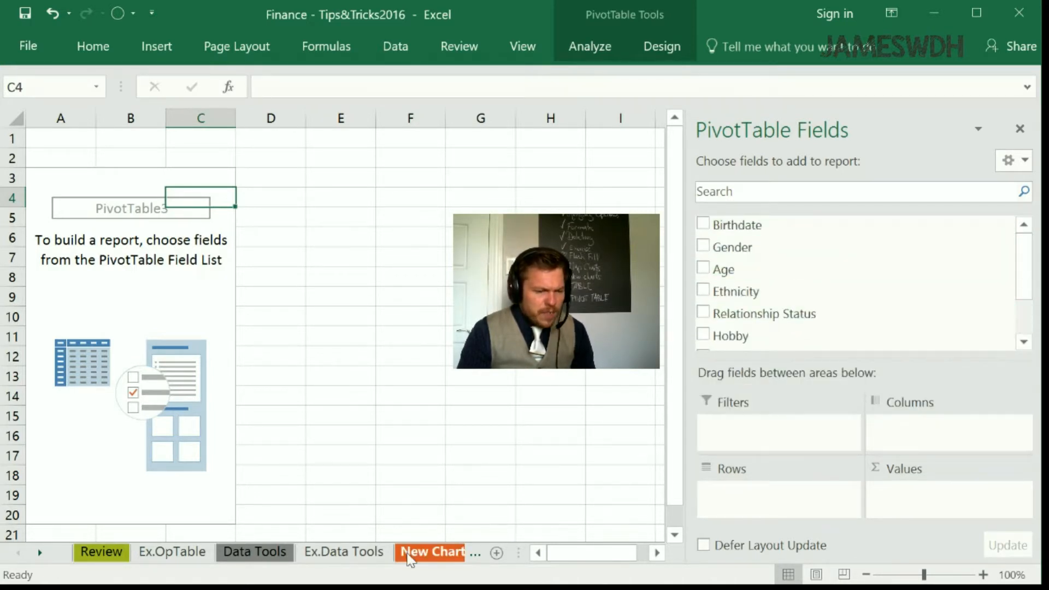
left_click_drag(517, 554, 857, 528)
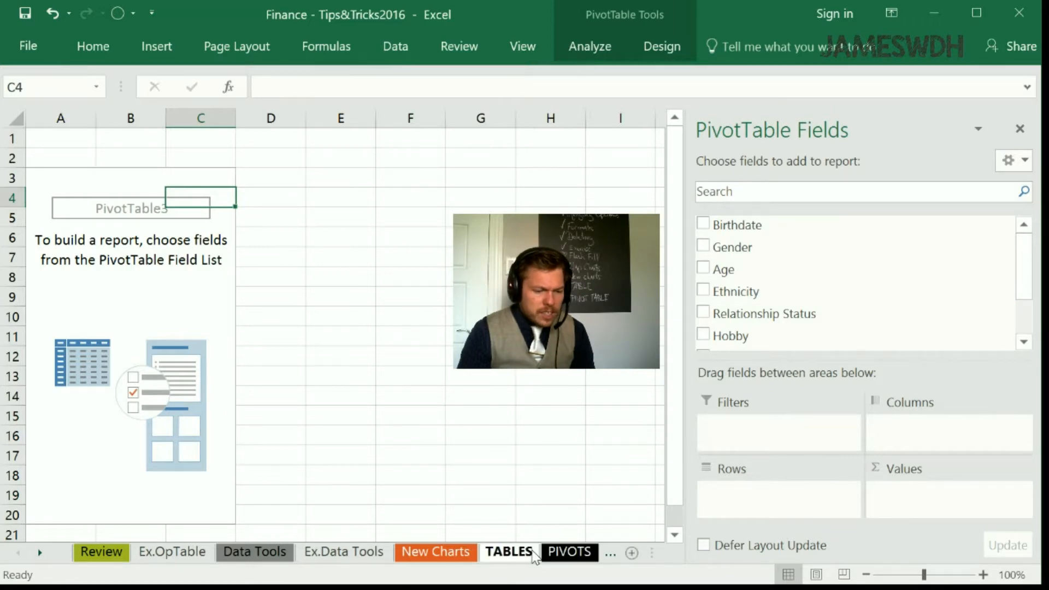
- Review the source table's columns on the SLICERS sheet, then return to the PivotTable on Sheet1
left_click(606, 555)
key("ctrl+Page_Down")
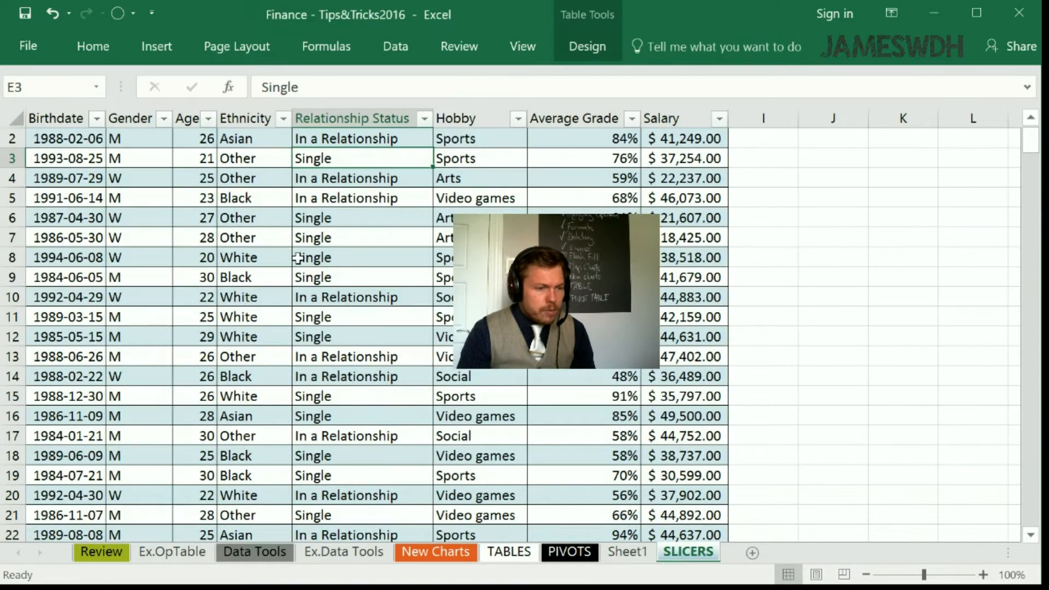
scroll(297, 258, "up", 1)
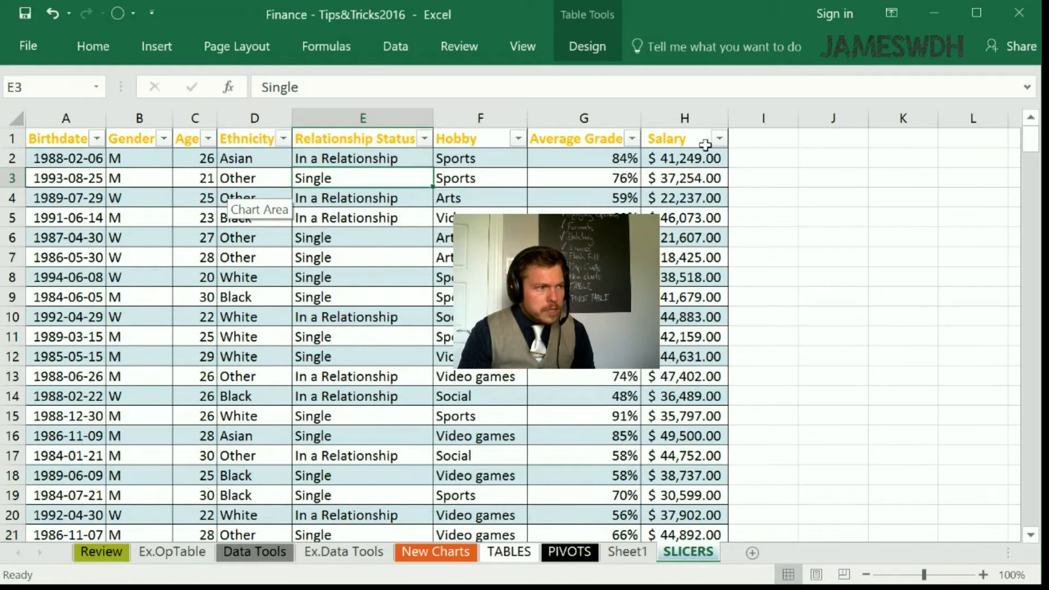
left_click(623, 552)
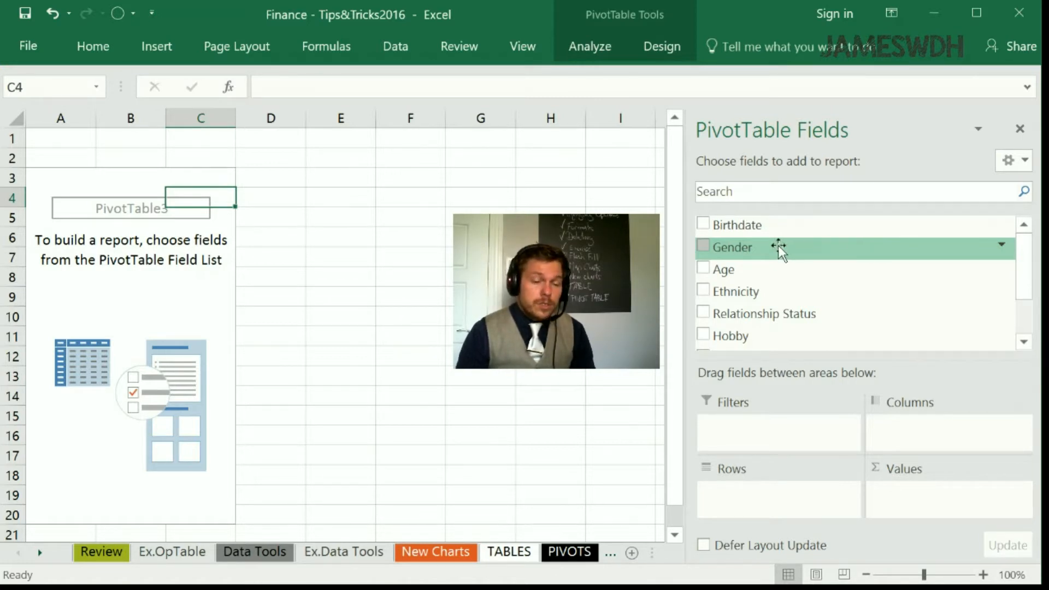
- Add Gender and Relationship Status as PivotTable rows, with the count of Gender as the values
left_click_drag(780, 247, 776, 494)
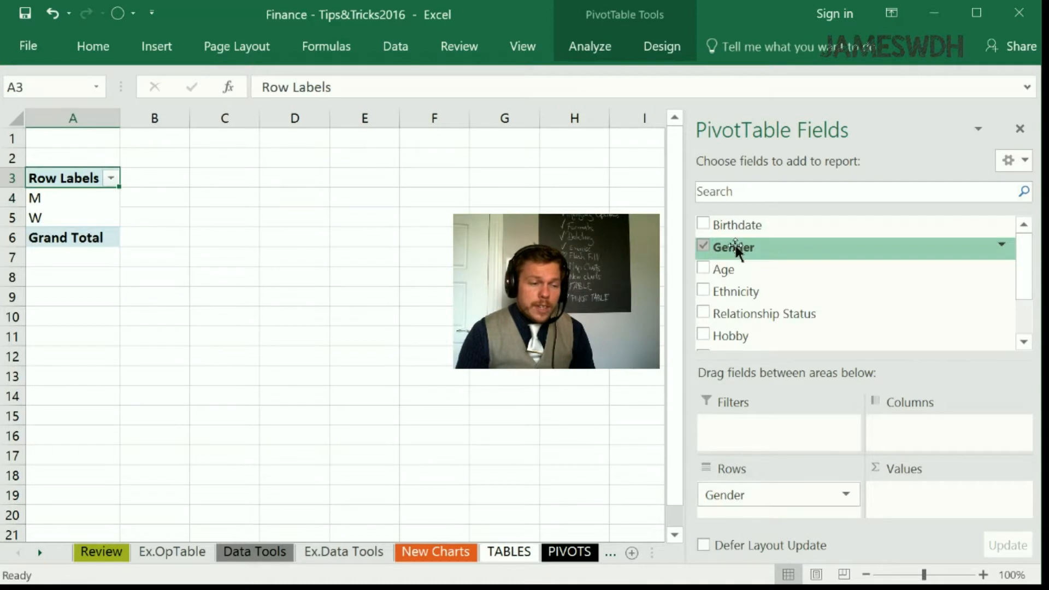
left_click_drag(741, 248, 908, 495)
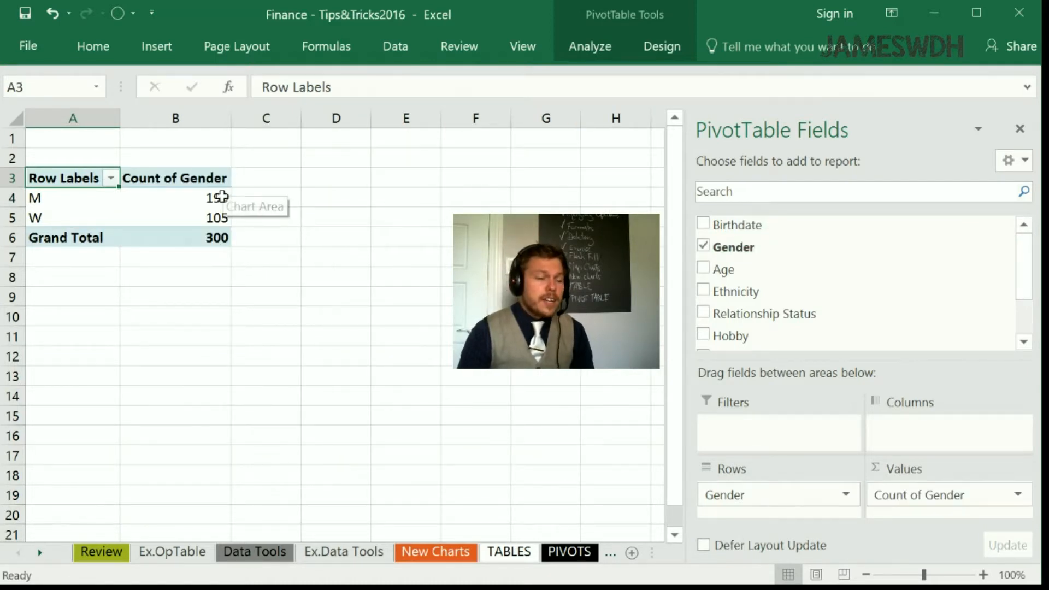
left_click(210, 198)
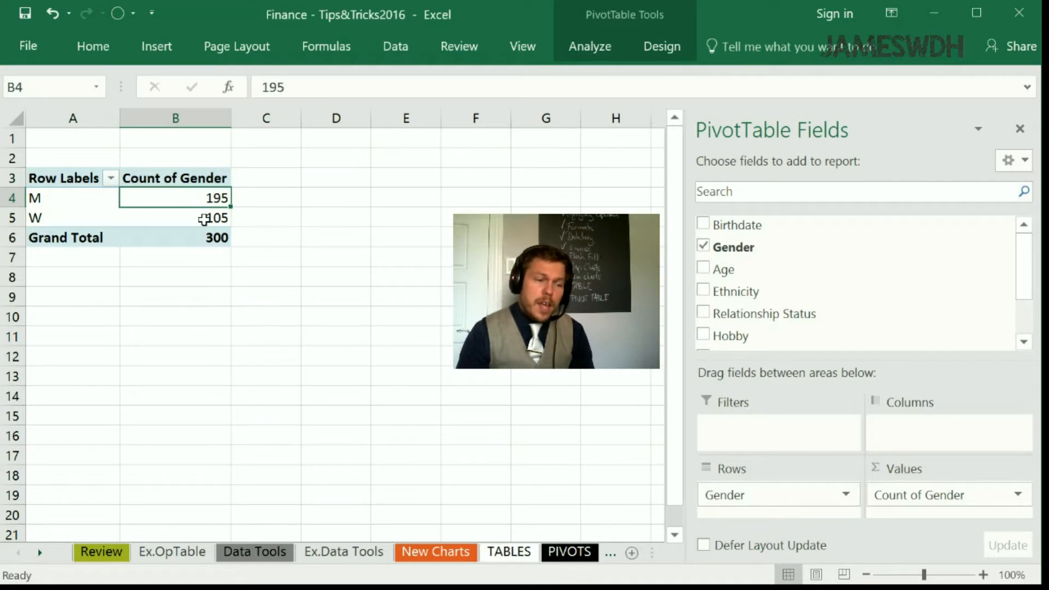
left_click(208, 218)
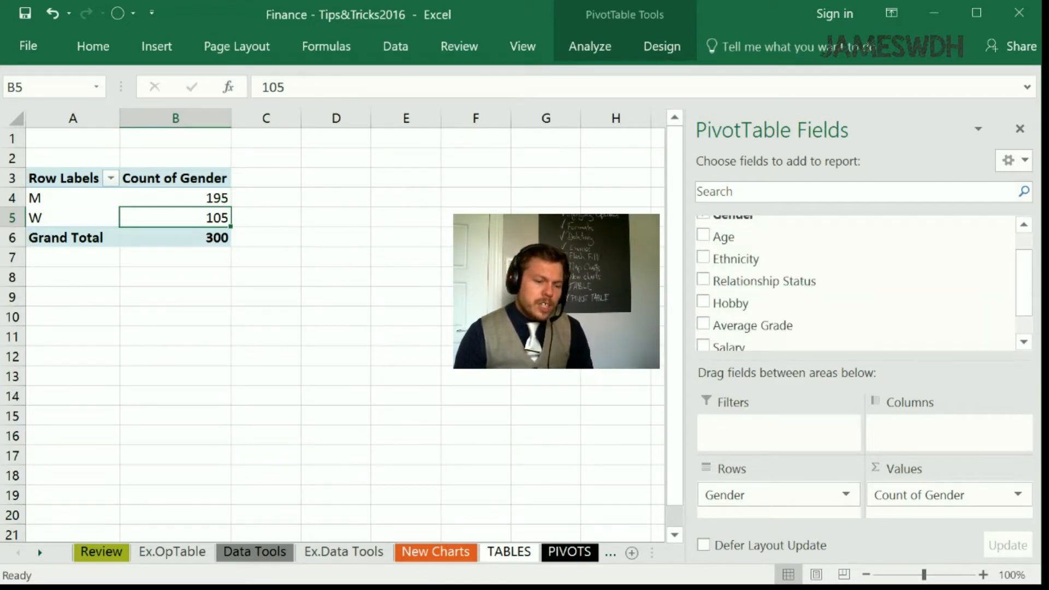
left_click_drag(772, 321, 779, 503)
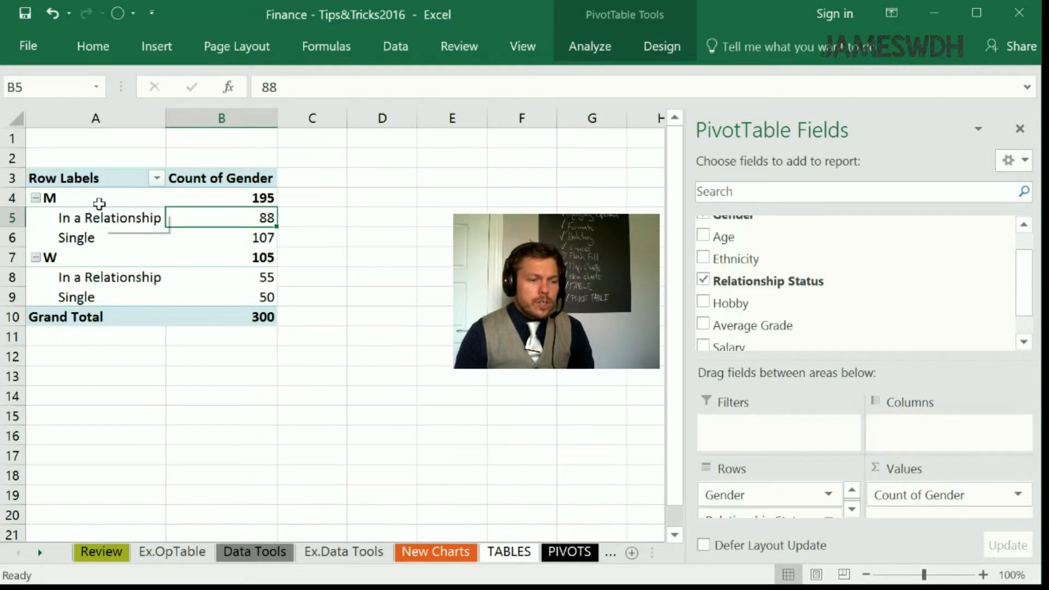
- Examine the PivotTable's counts for each gender, broken down by relationship status
left_click(90, 196)
left_click(265, 198)
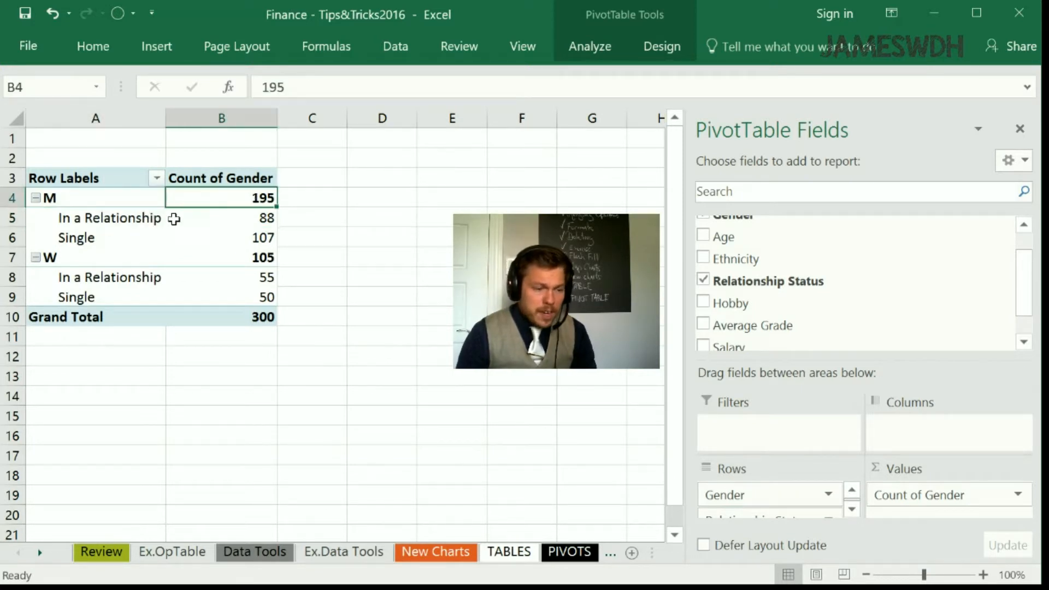
left_click(269, 218)
left_click(265, 237)
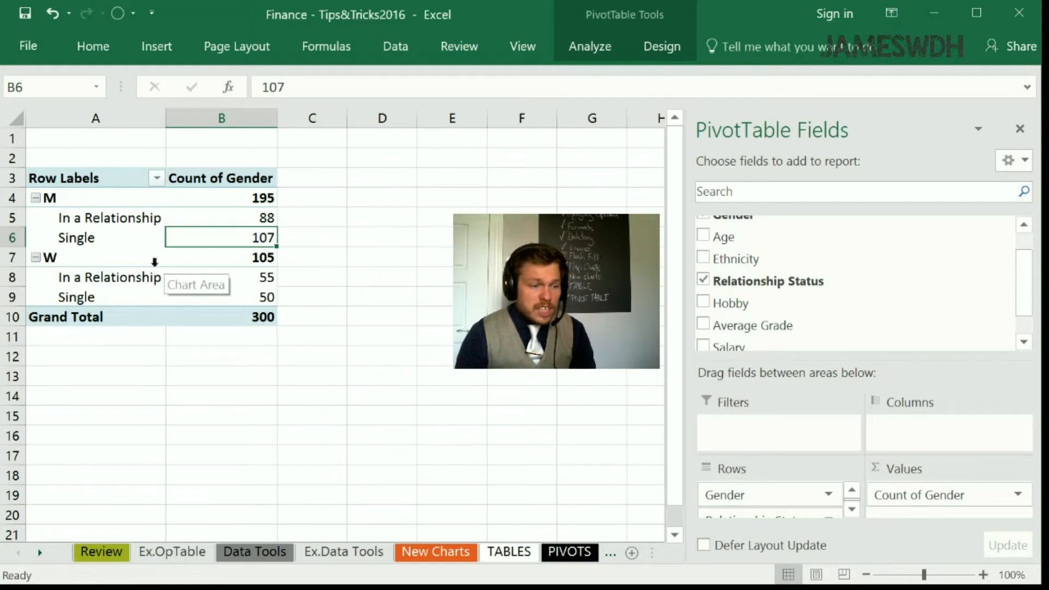
left_click(125, 263)
left_click(229, 257)
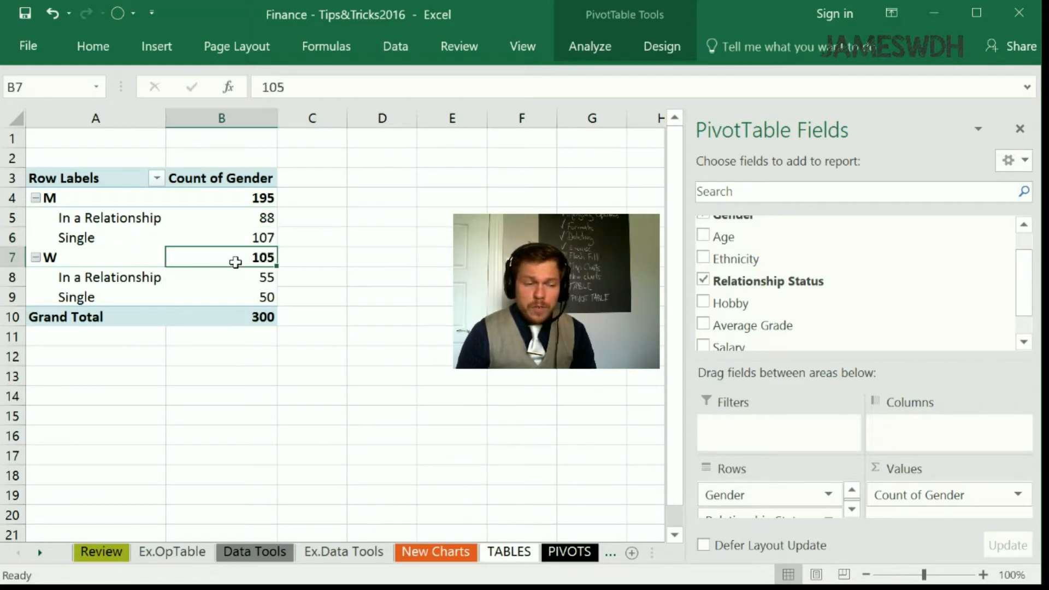
left_click(158, 277)
left_click(171, 283)
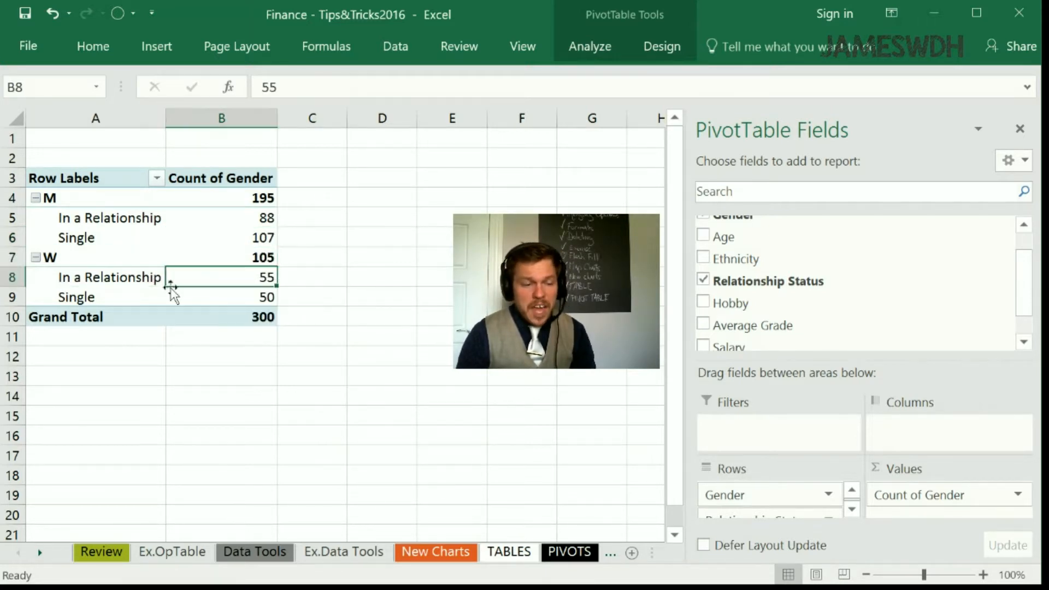
left_click(246, 299)
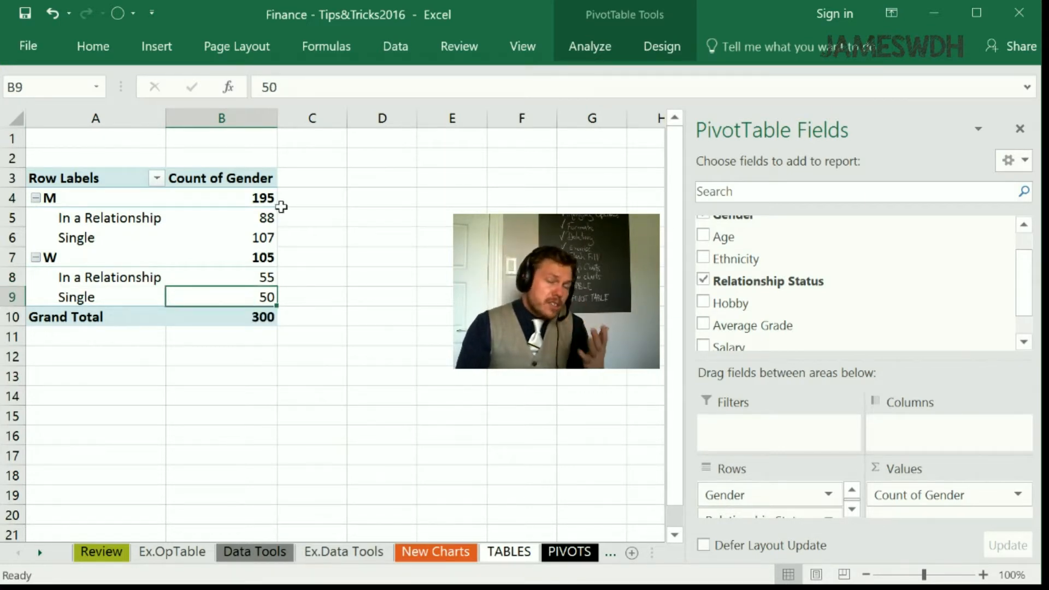
mouse_move(261, 208)
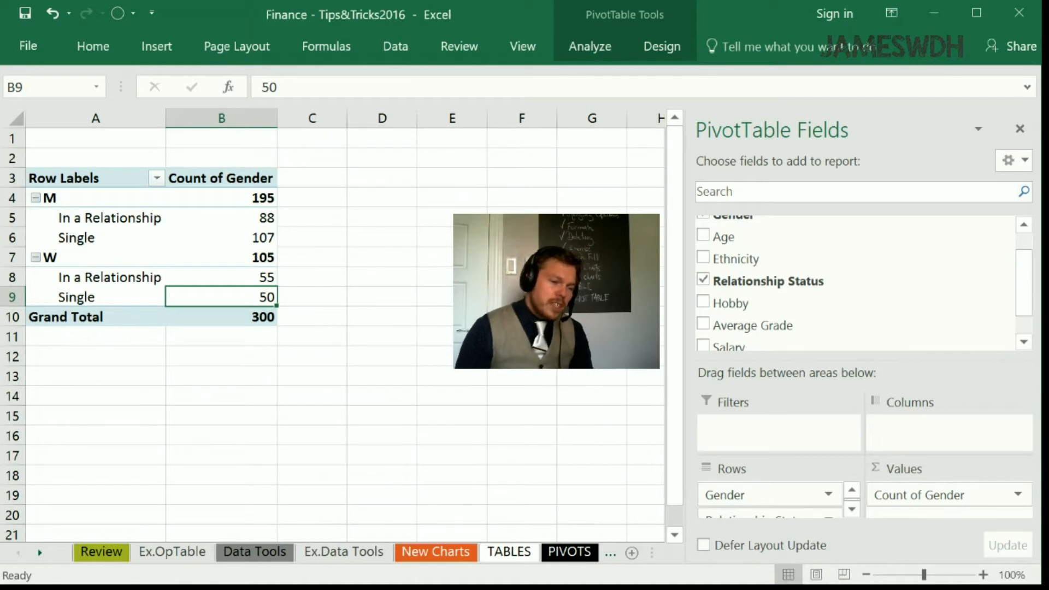
left_click_drag(253, 272, 261, 298)
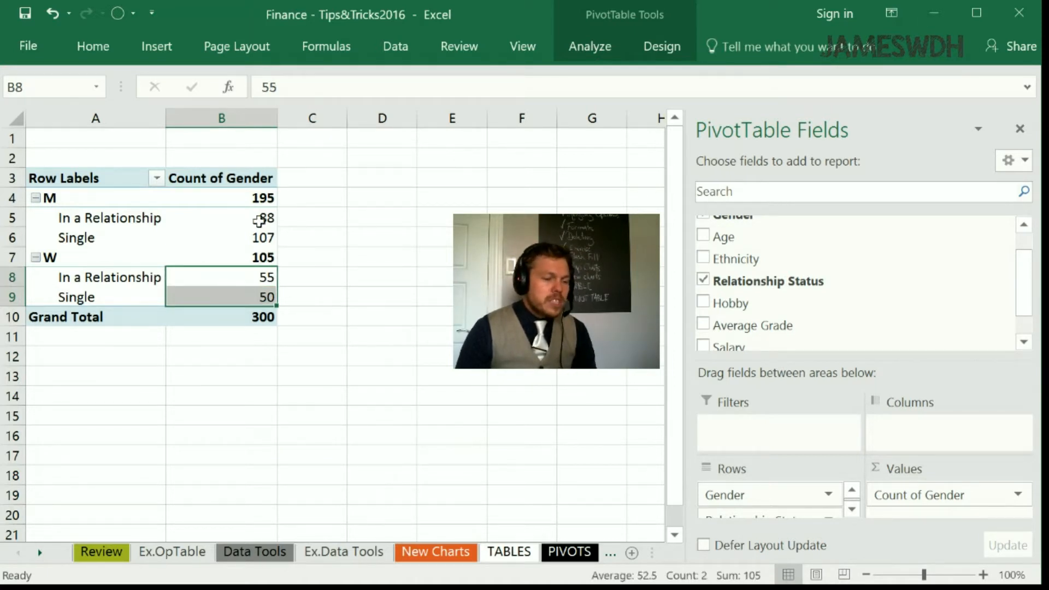
left_click_drag(259, 221, 253, 237)
left_click_drag(259, 195, 237, 316)
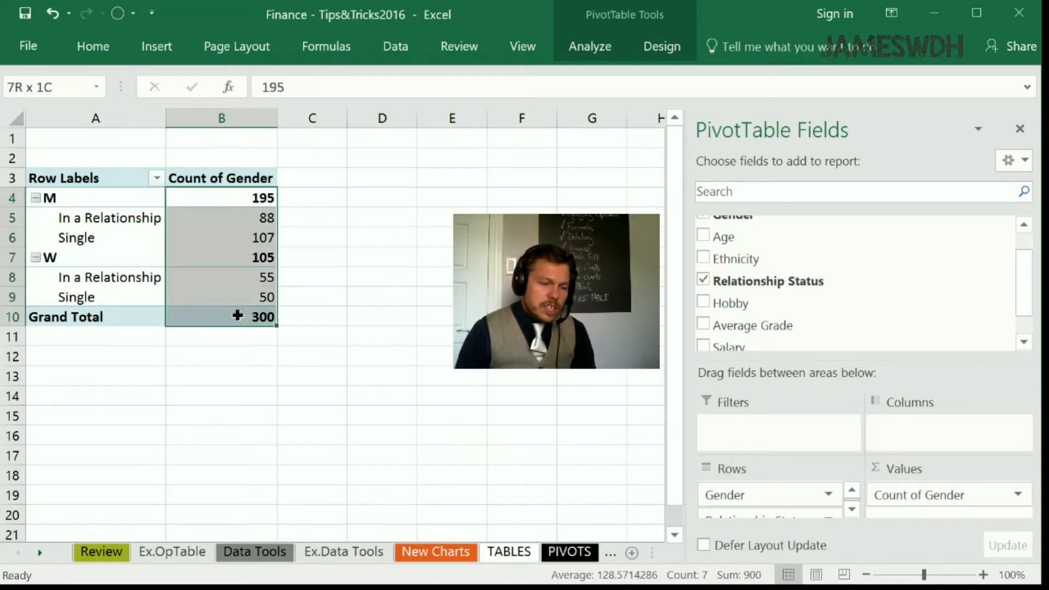
- Show the Count of Gender values as % of Parent Row Total in the PivotTable
left_click(1004, 492)
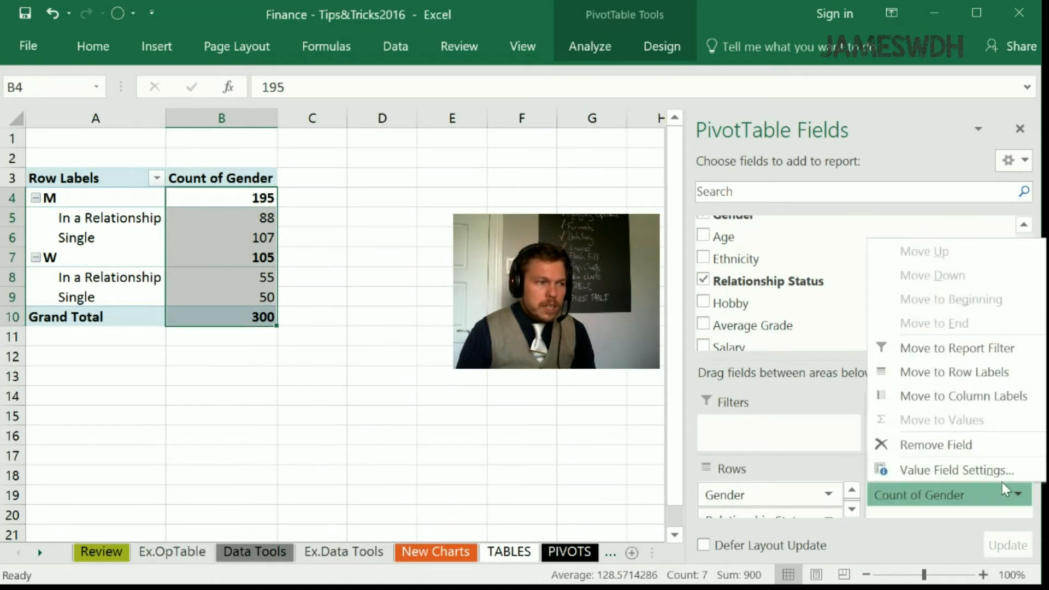
left_click(1004, 495)
left_click(1006, 495)
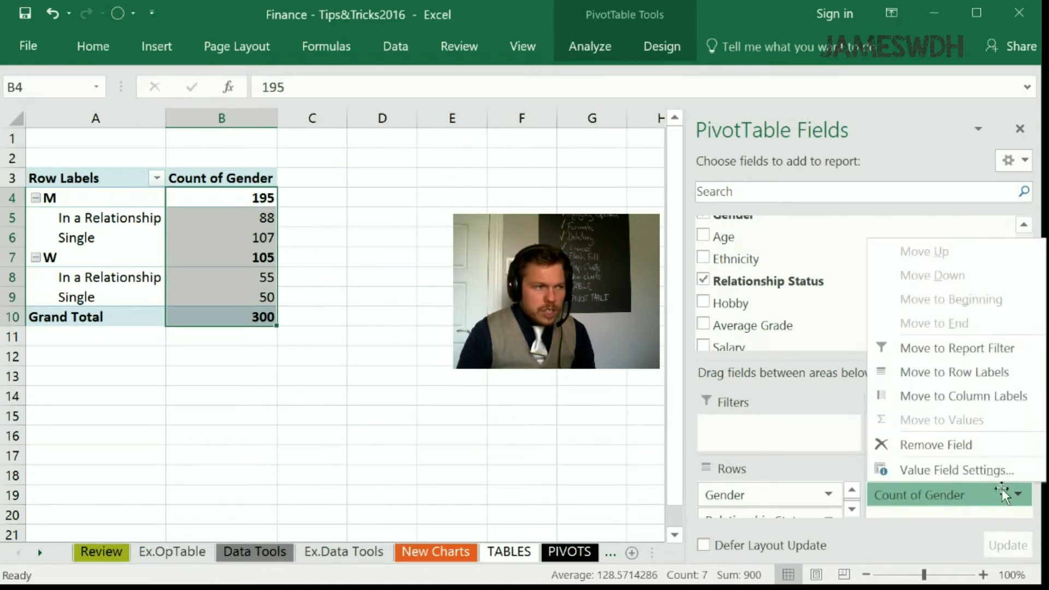
left_click(971, 471)
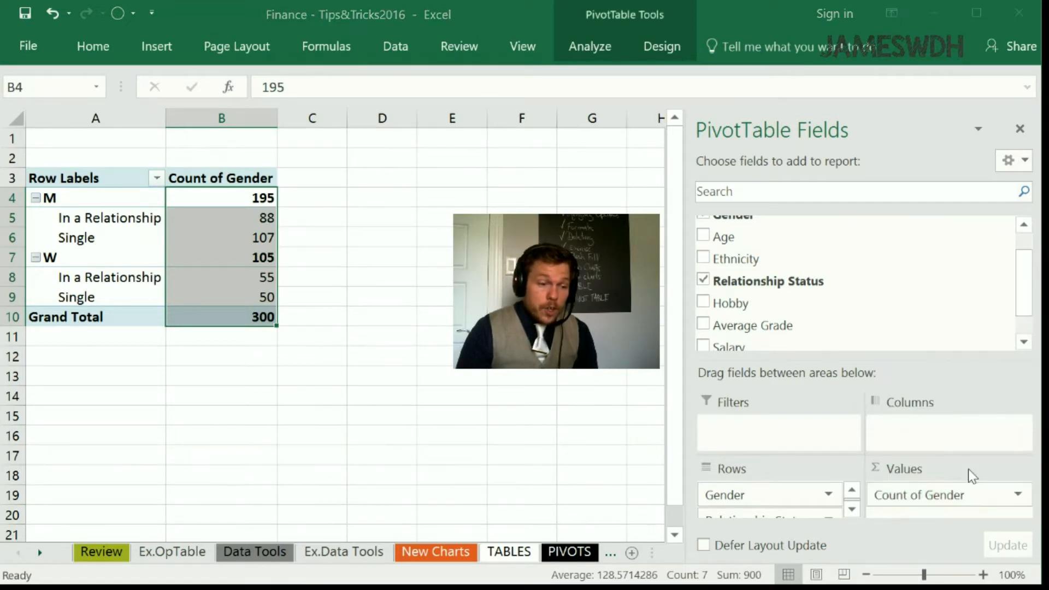
left_click_drag(334, 102, 516, 172)
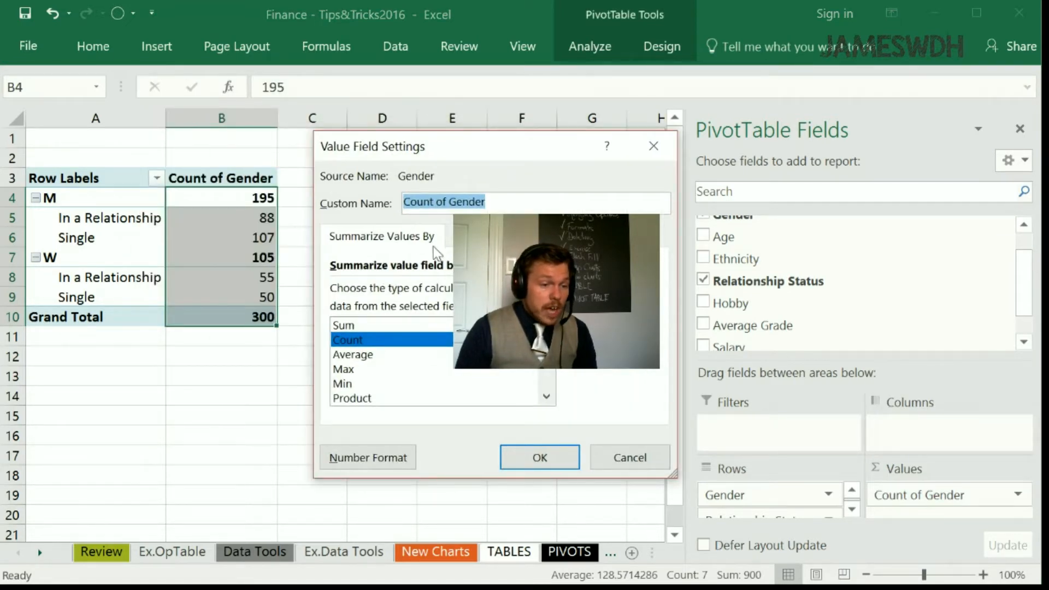
mouse_move(547, 348)
left_mouse_down()
mouse_move(547, 359)
mouse_move(546, 348)
left_mouse_up()
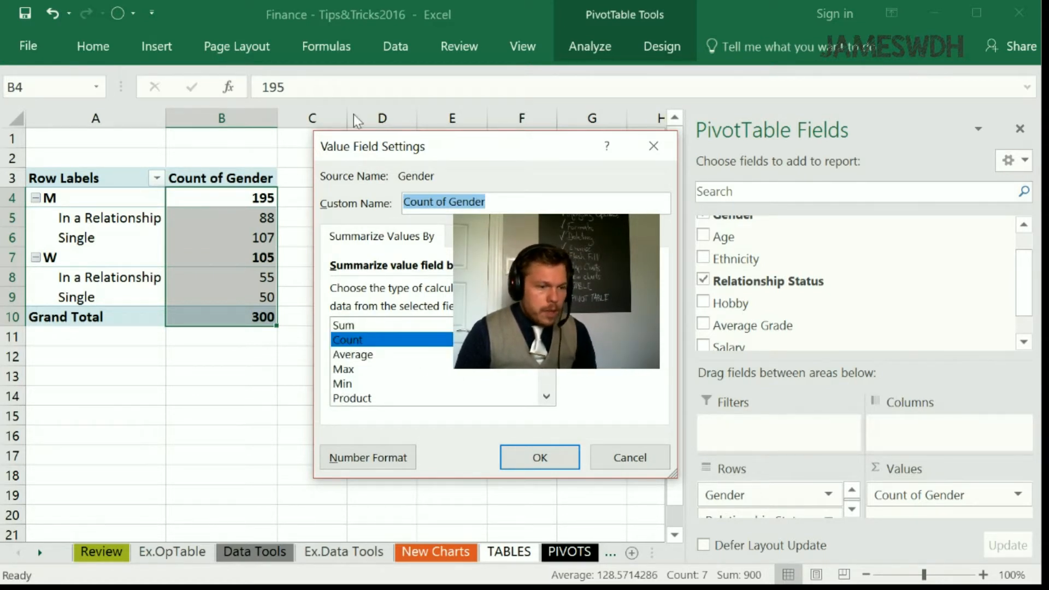
left_click_drag(427, 148, 206, 98)
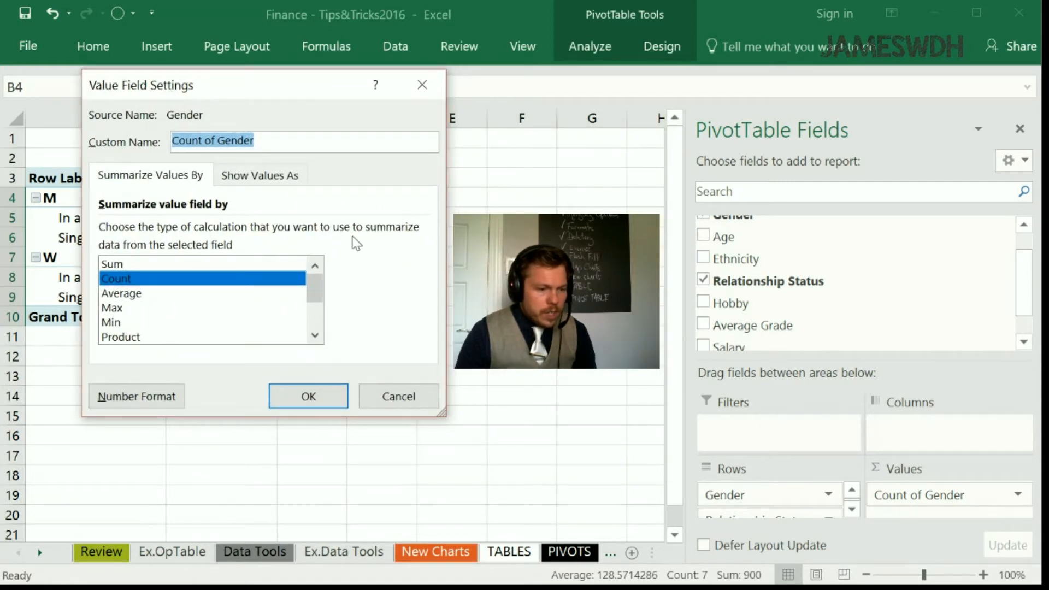
left_click(274, 176)
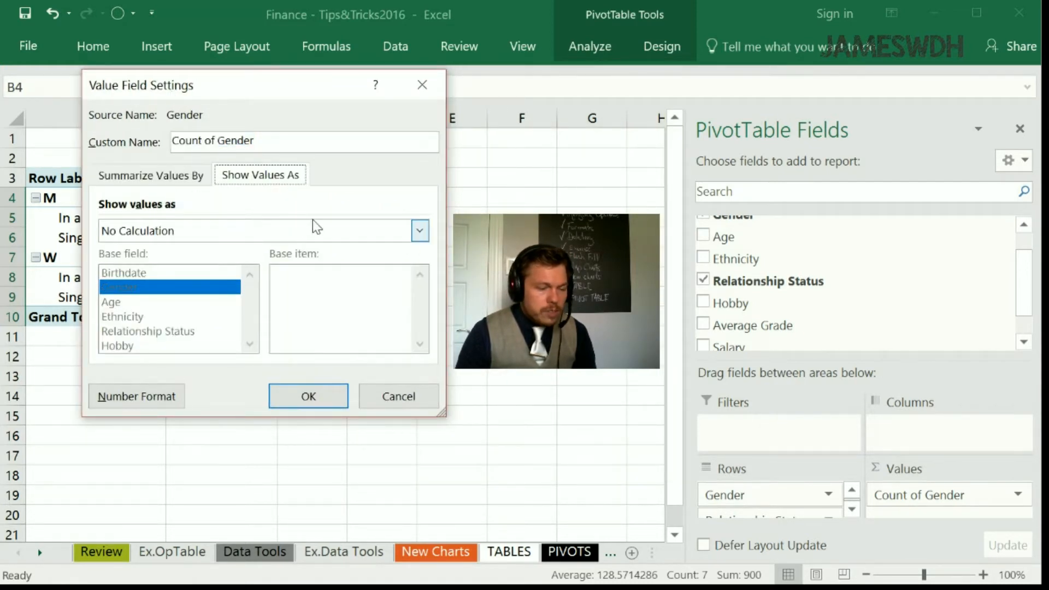
left_click(421, 233)
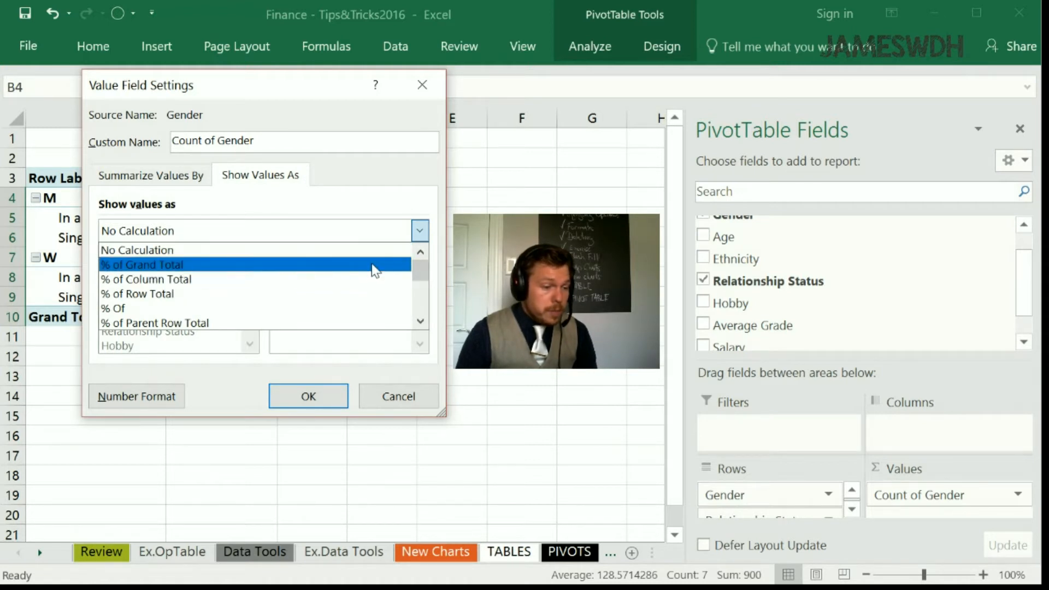
left_click(371, 324)
left_click_drag(306, 93, 526, 159)
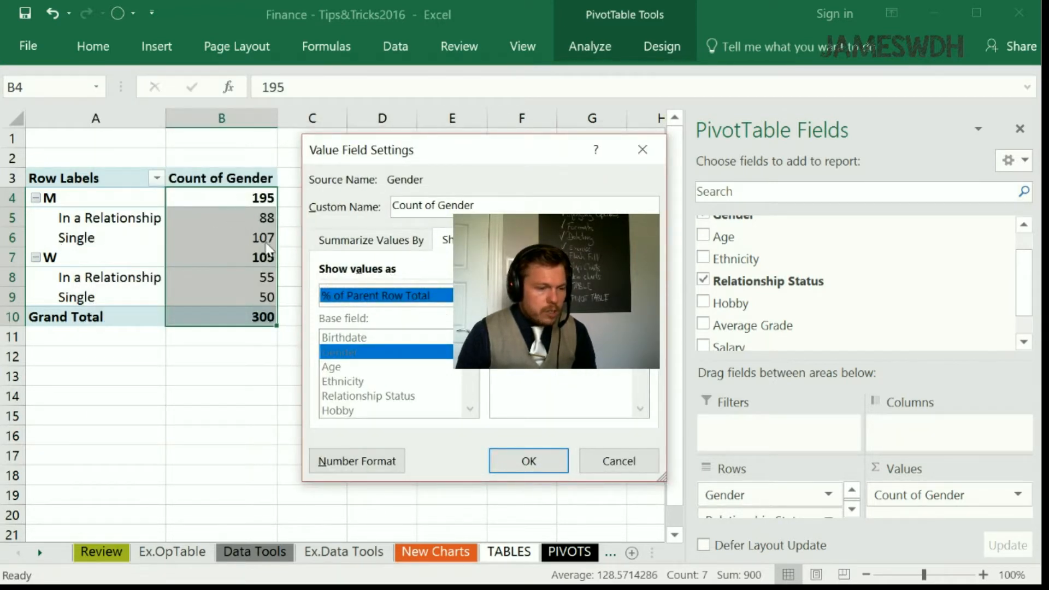
left_click(514, 464)
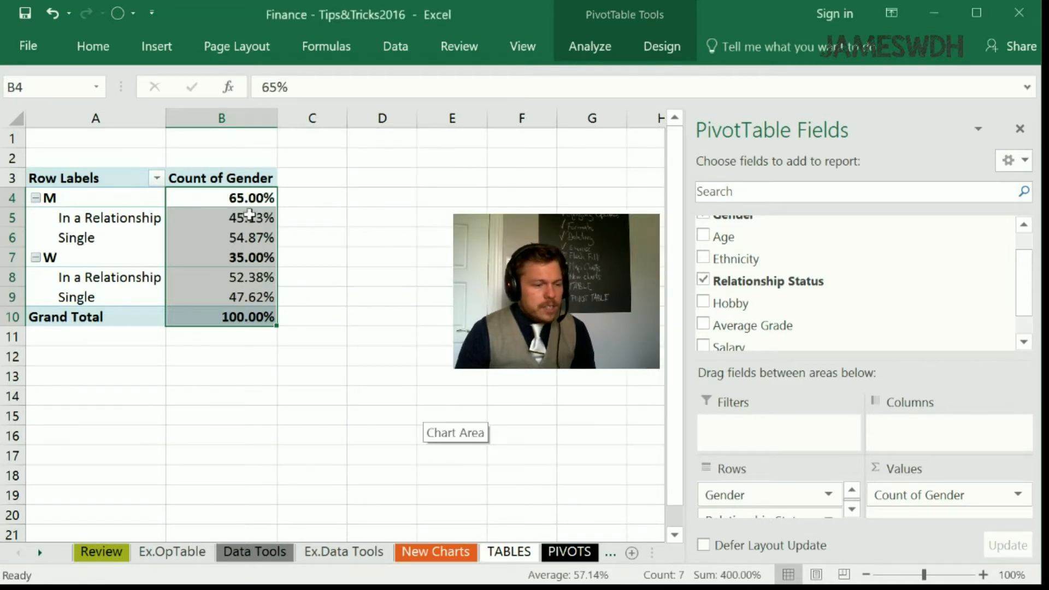
- Open the source records behind the M, In a Relationship value on a new sheet and delete that sheet
double_click(253, 214)
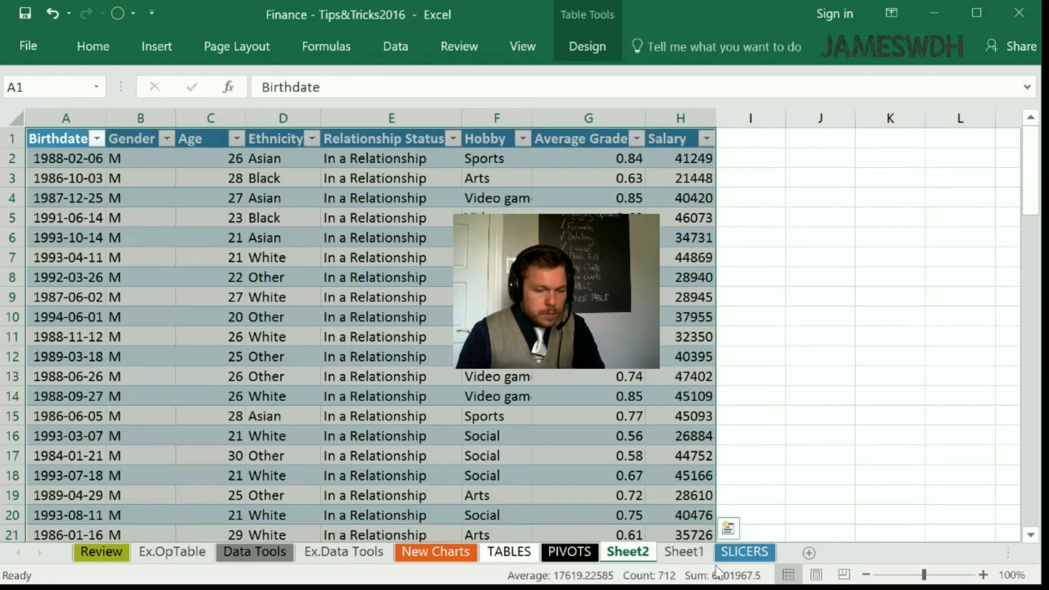
right_click(652, 551)
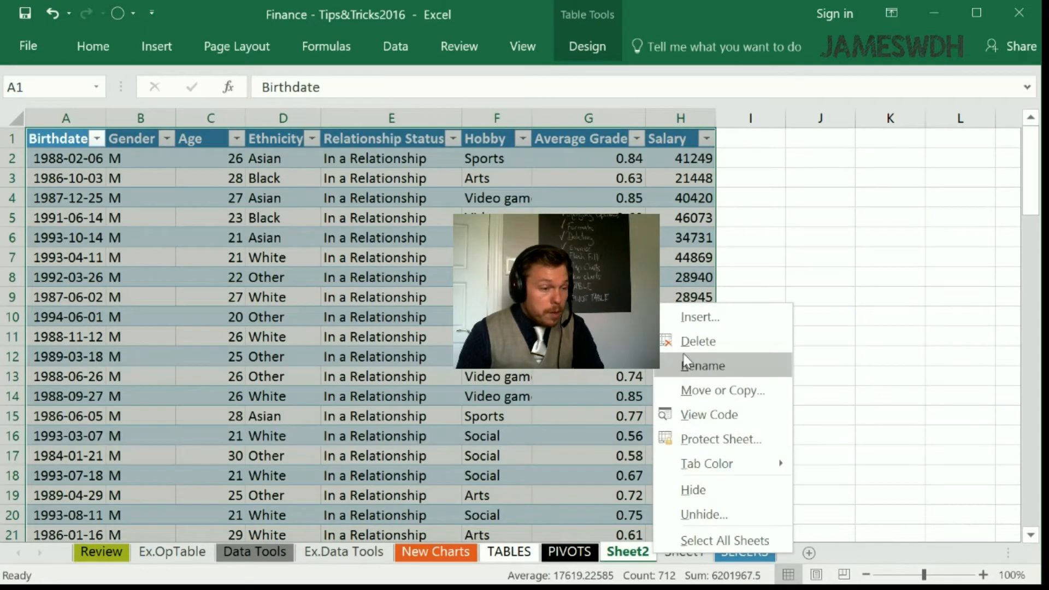
left_click(699, 341)
left_click(541, 363)
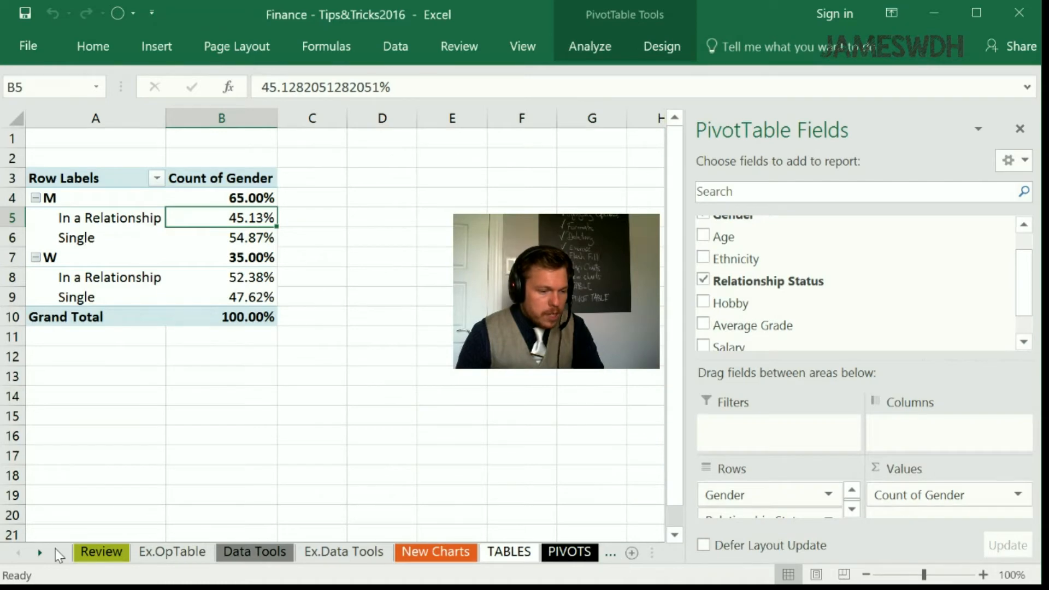
- Check the SLICERS sheet and return to Sheet1 to compare the In a Relationship and Single percentages within each gender
left_click(40, 553)
left_click(40, 553)
left_click(546, 552)
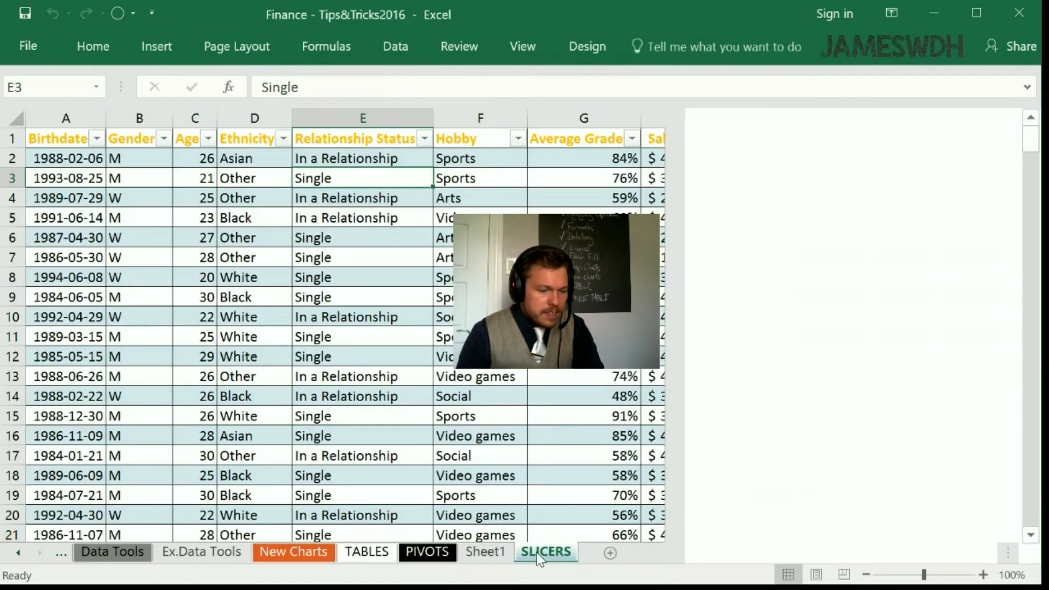
key("ctrl+Page_Up")
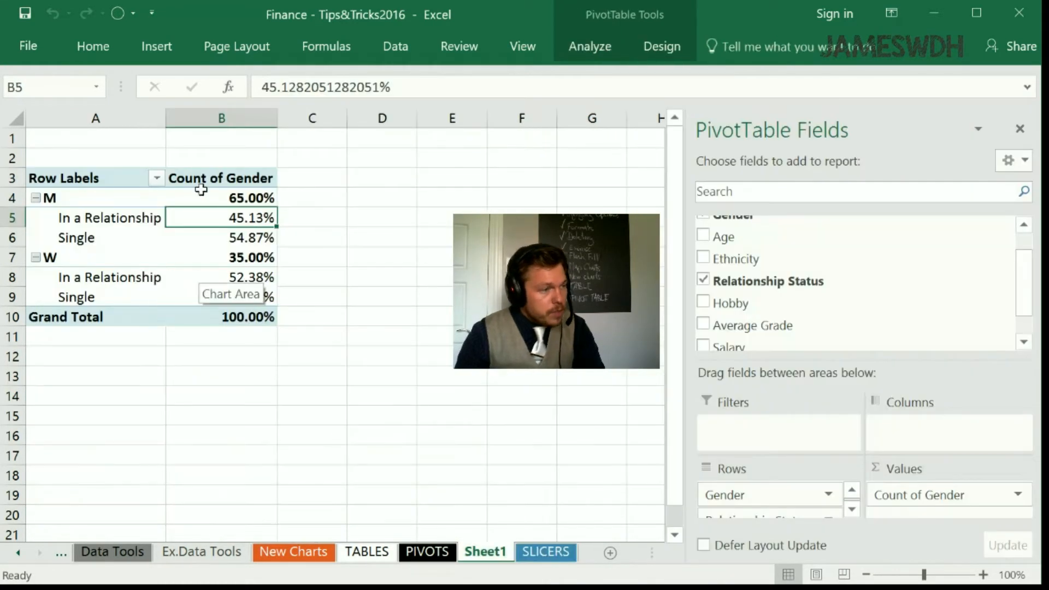
left_click(236, 237)
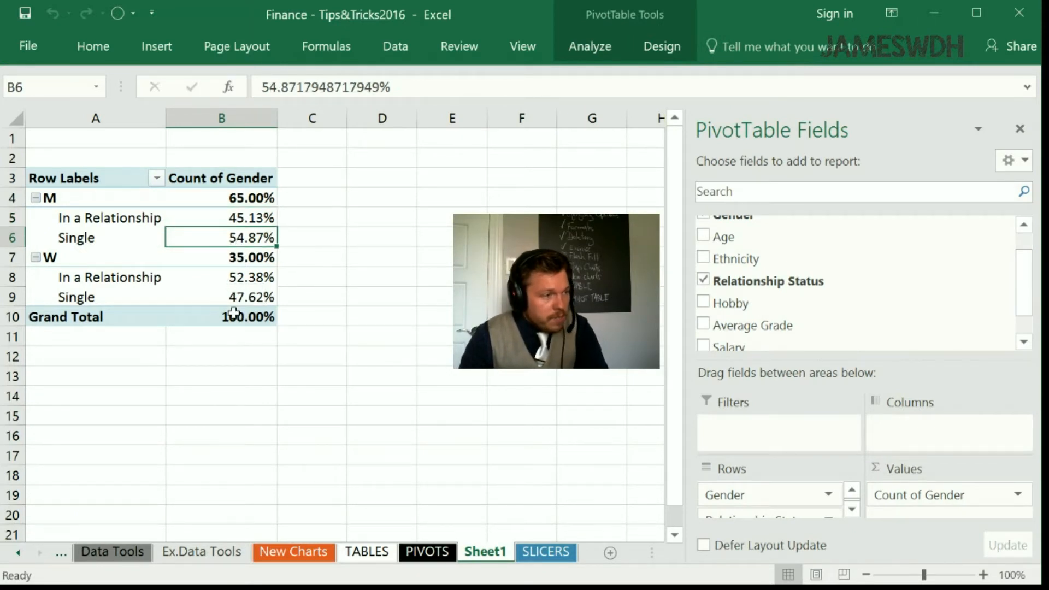
left_click(230, 278)
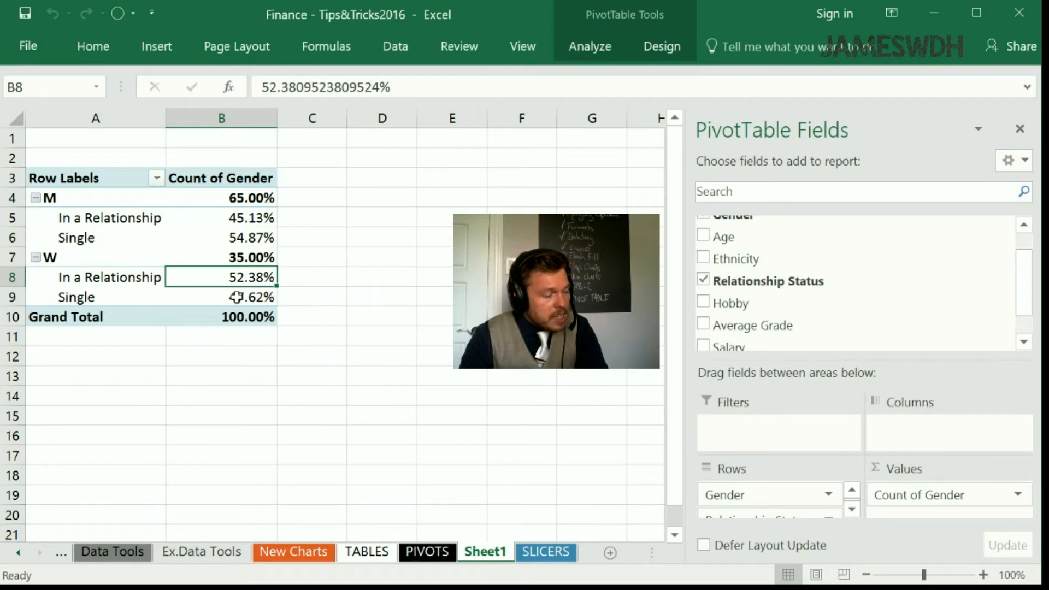
left_click(236, 297)
left_click_drag(241, 219, 244, 232)
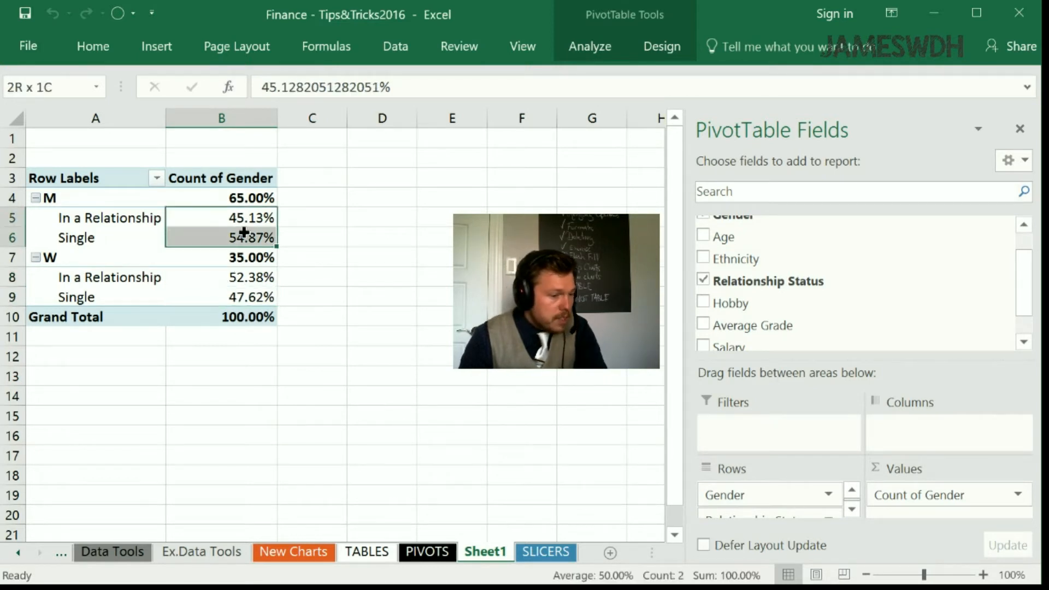
left_click_drag(244, 275, 240, 298)
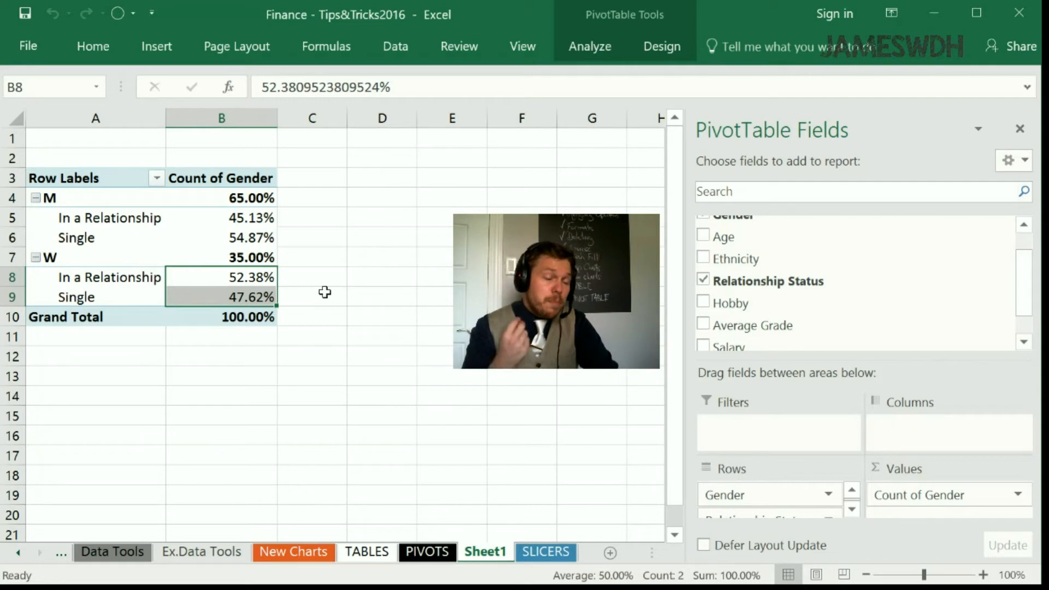
- Insert an Ethnicity slicer, place it beside the PivotTable and shorten it to fit closer to its four items
left_click(598, 48)
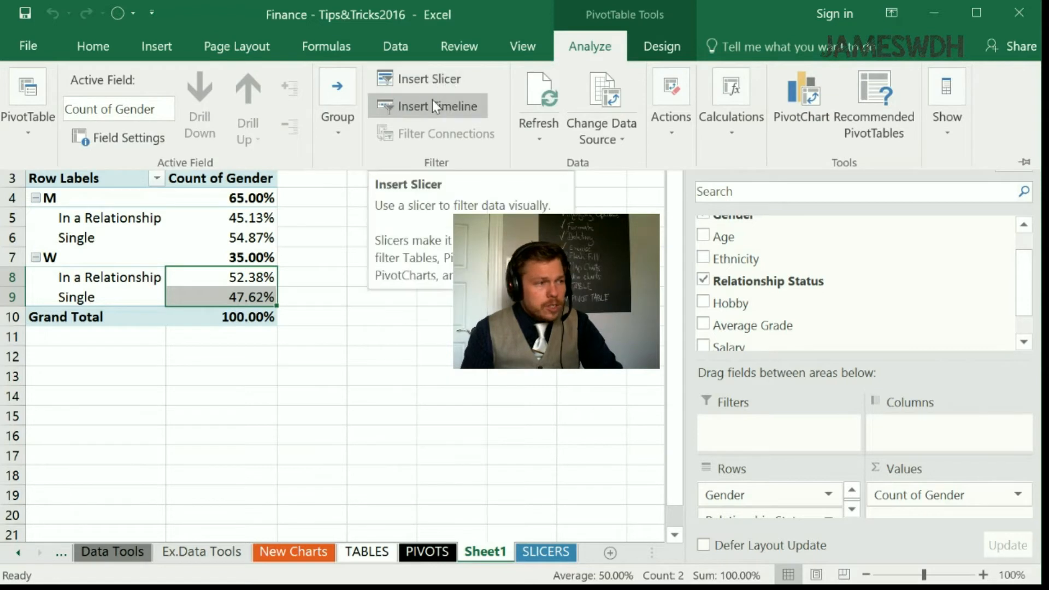
left_click(431, 78)
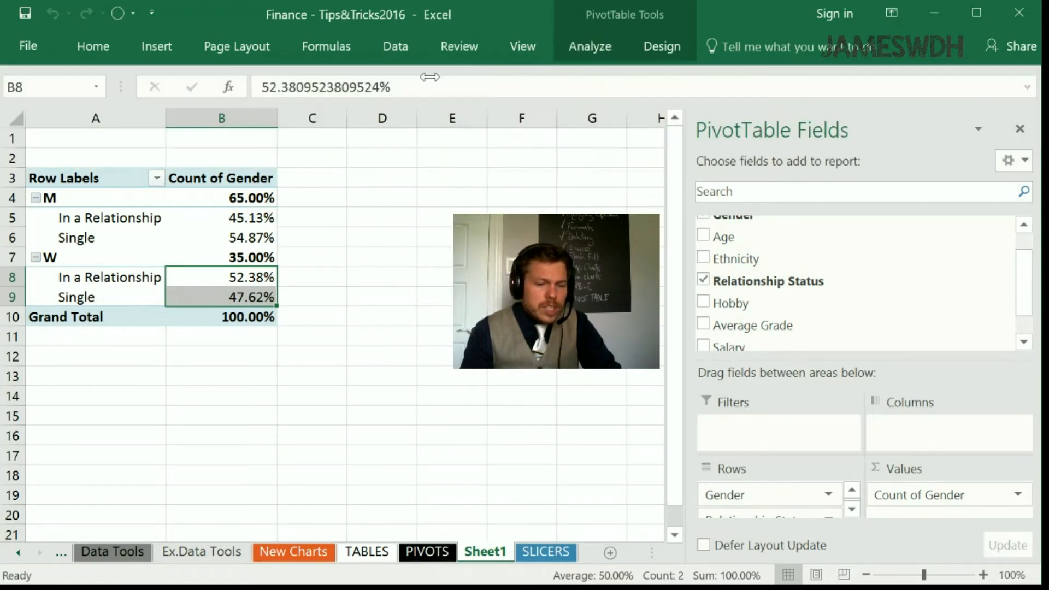
left_click(447, 147)
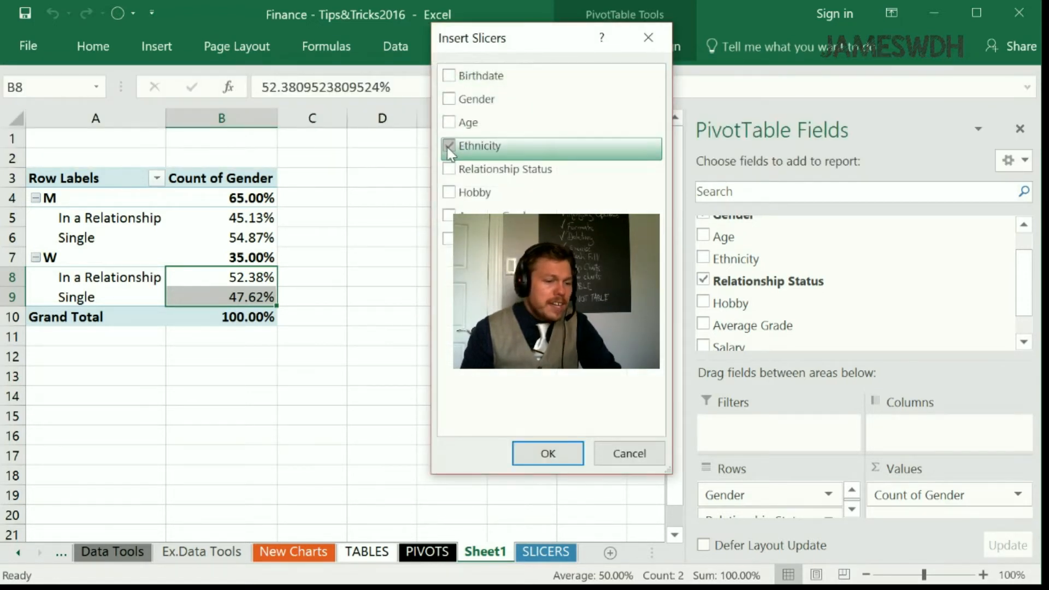
left_click(534, 454)
left_click_drag(371, 228, 395, 191)
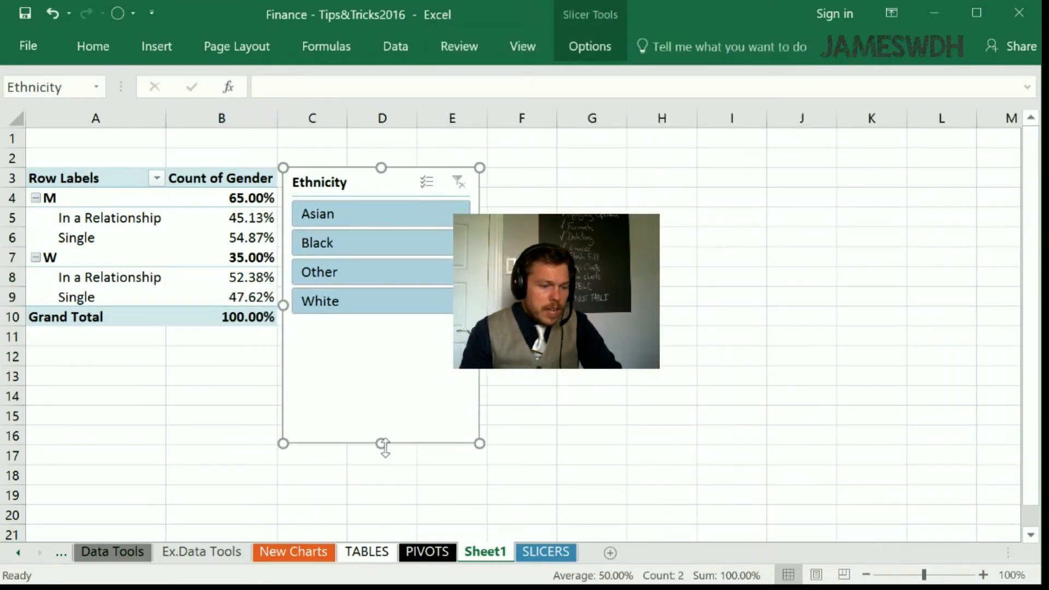
left_click_drag(386, 446, 381, 353)
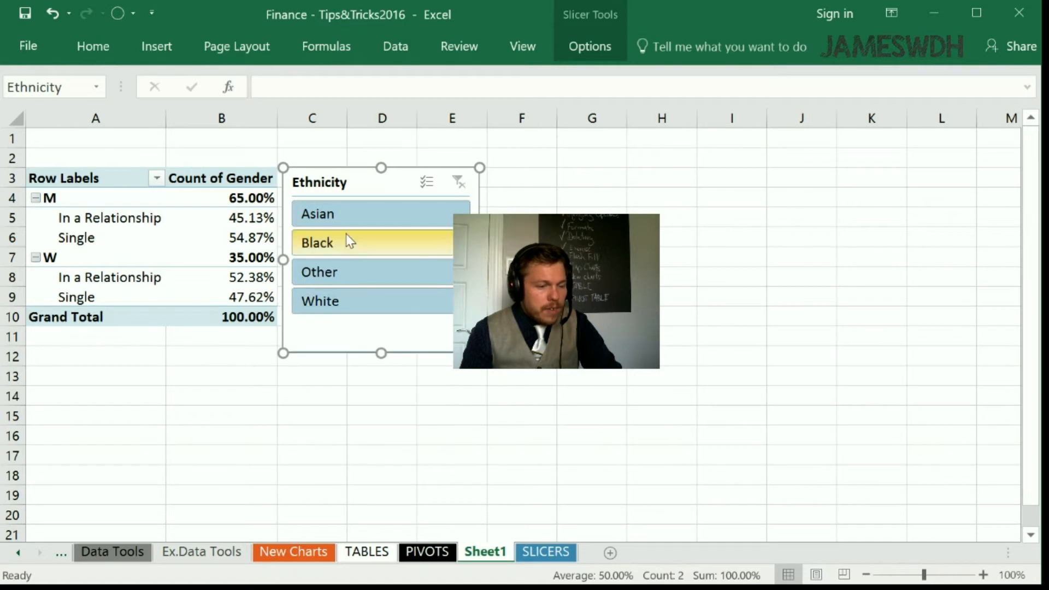
- Filter the PivotTable by Asian, White and Other in turn with the Ethnicity slicer and clear the filter
left_click(347, 217)
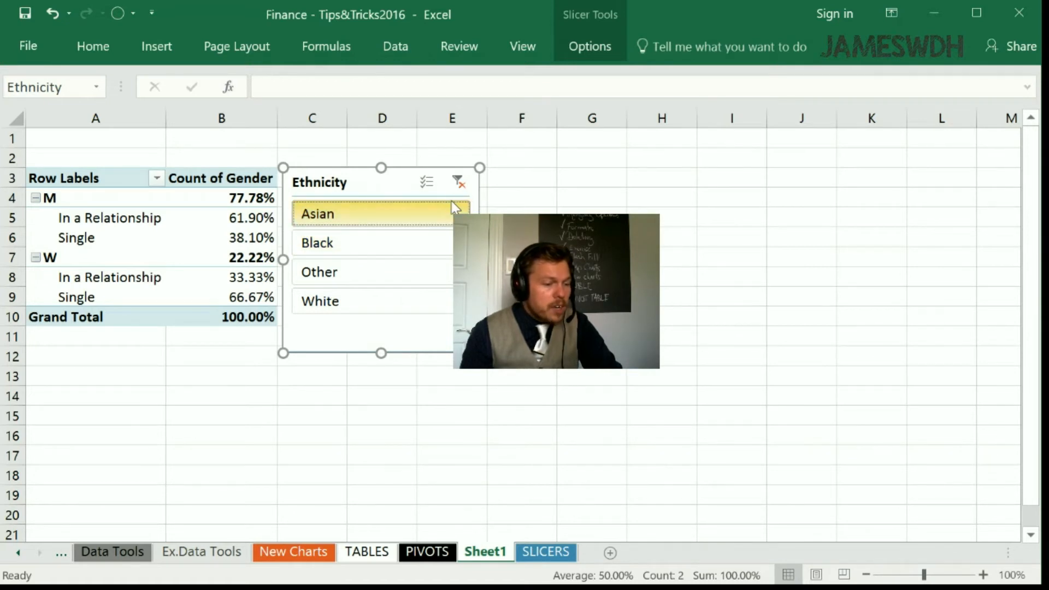
left_click(428, 308)
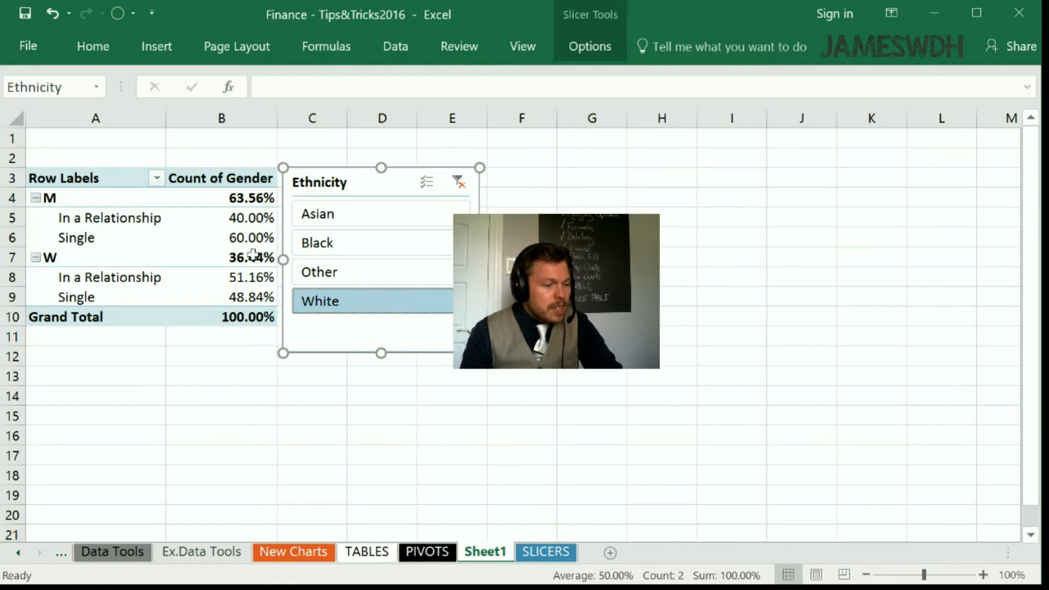
left_click(332, 277)
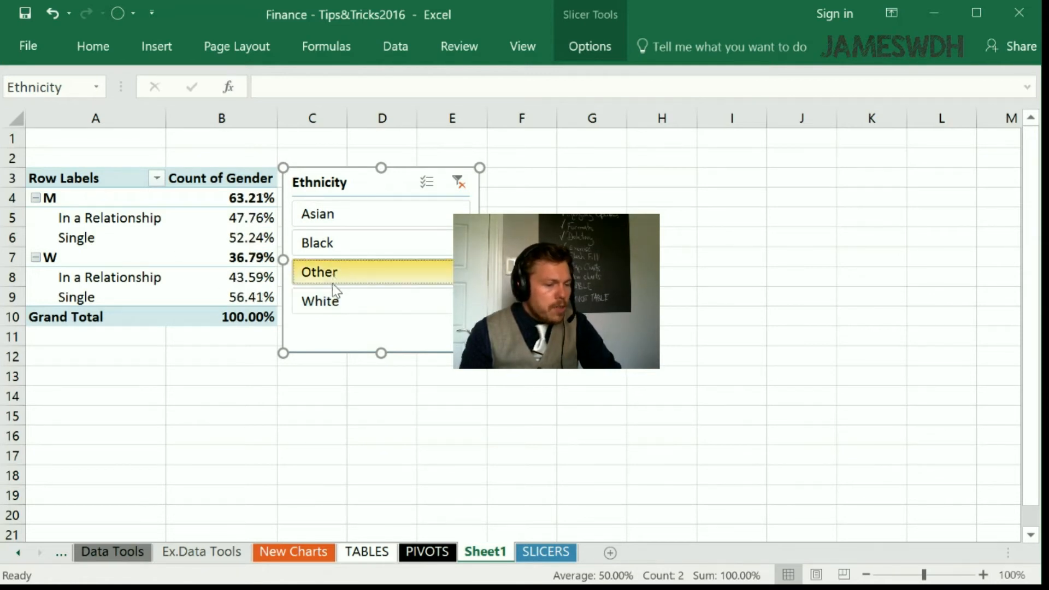
left_click(458, 182)
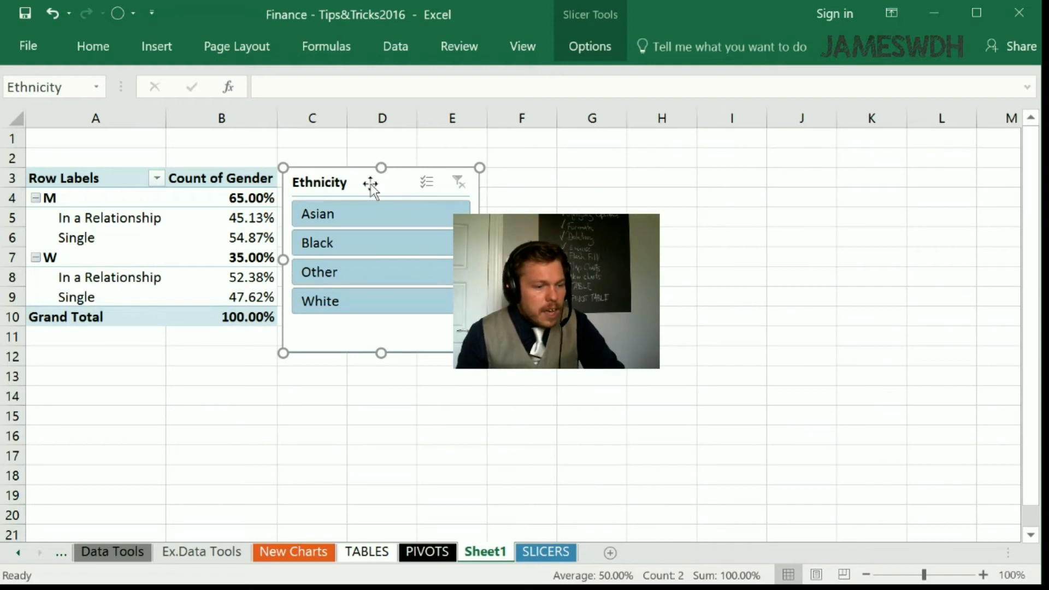
- Delete the Ethnicity slicer from Sheet1
left_click_drag(371, 184, 365, 185)
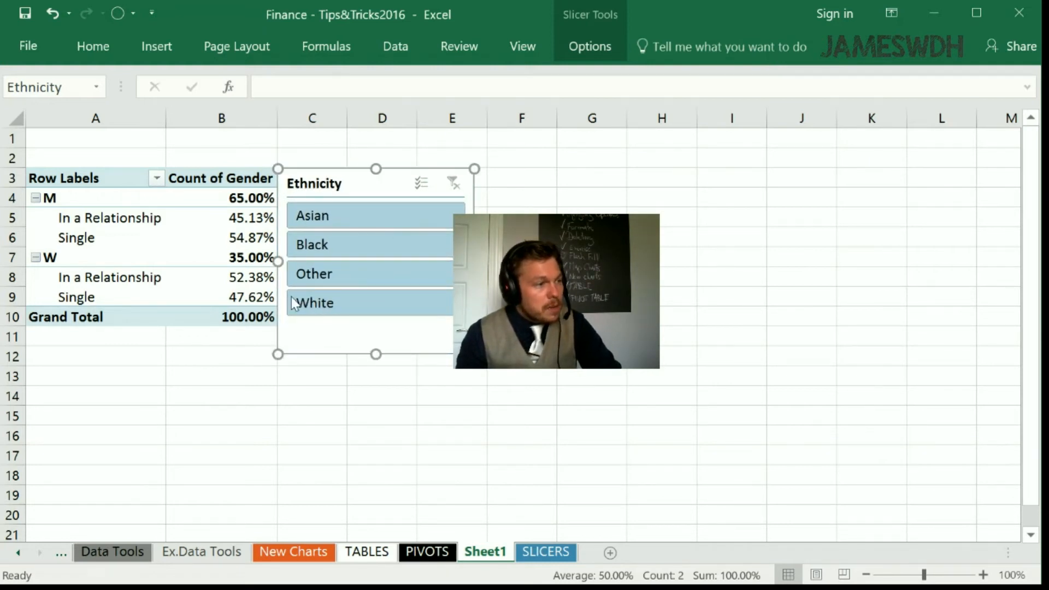
key("Delete")
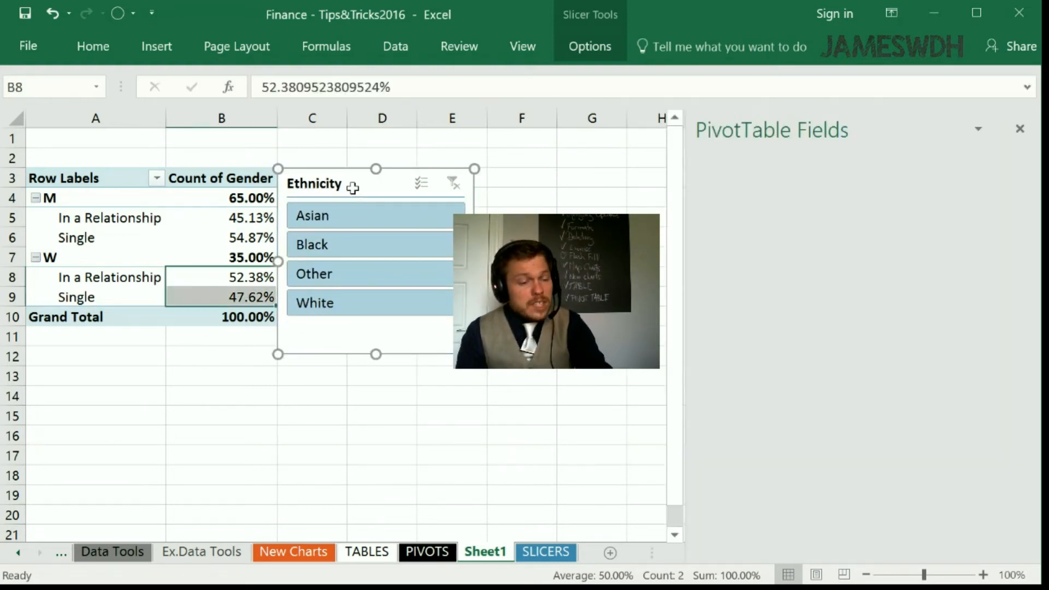
- Insert a Birthdate timeline for the PivotTable and place it below the Grand Total row
left_click(248, 235)
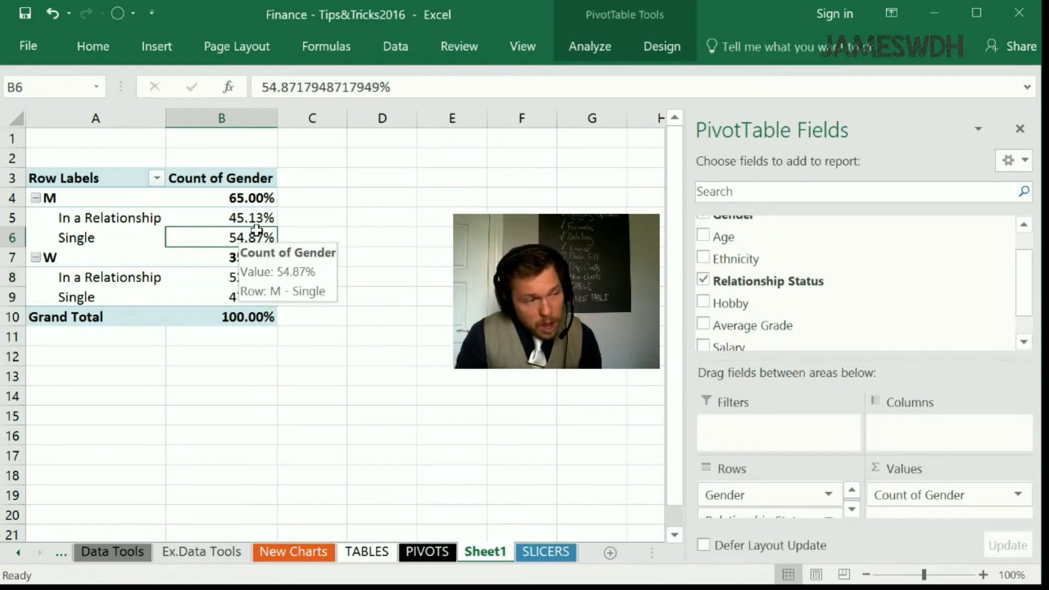
left_click(585, 47)
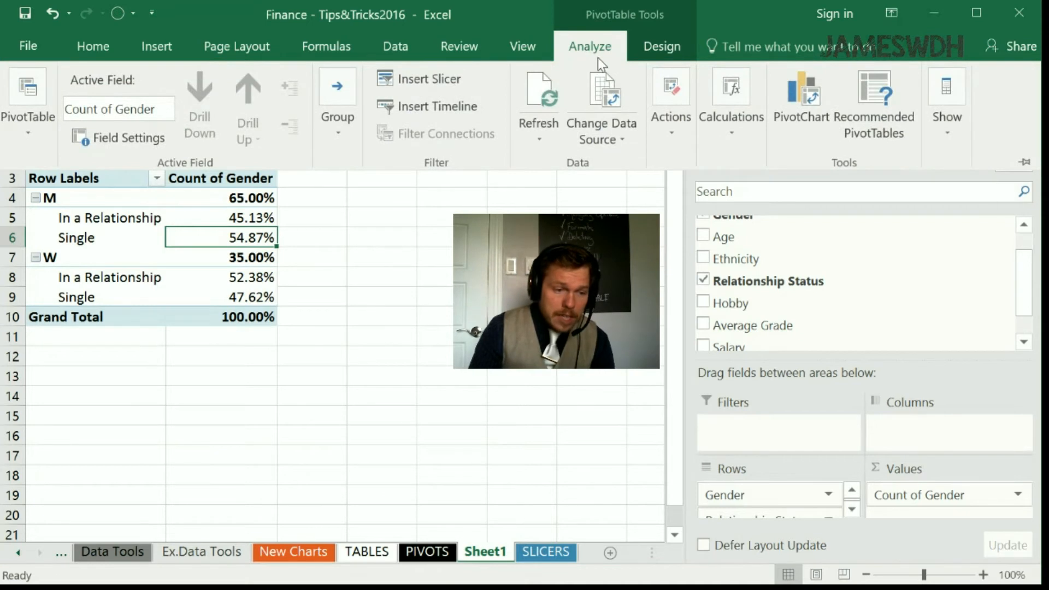
left_click(435, 108)
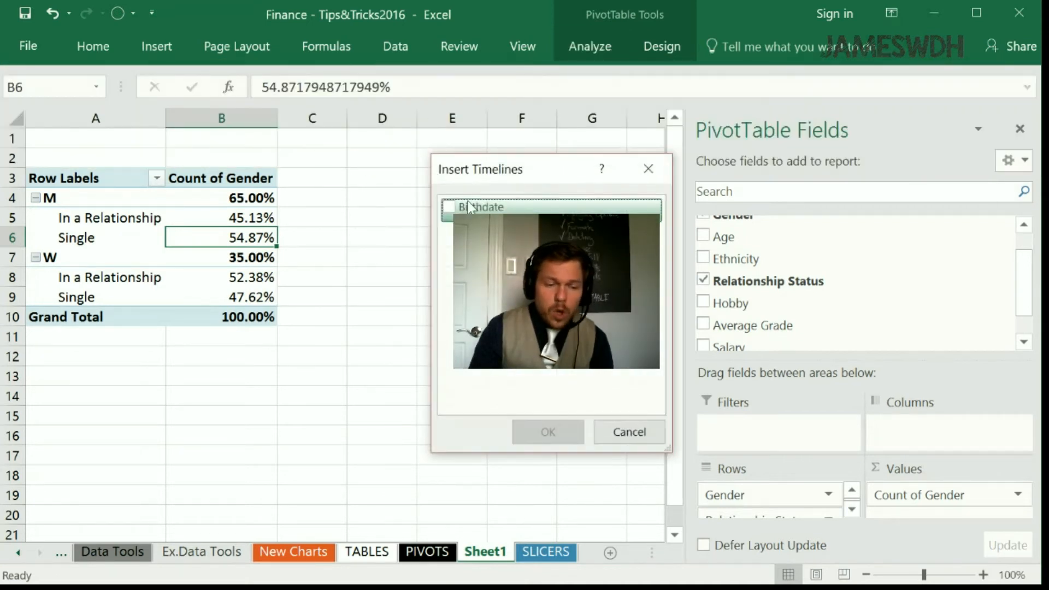
left_click(450, 207)
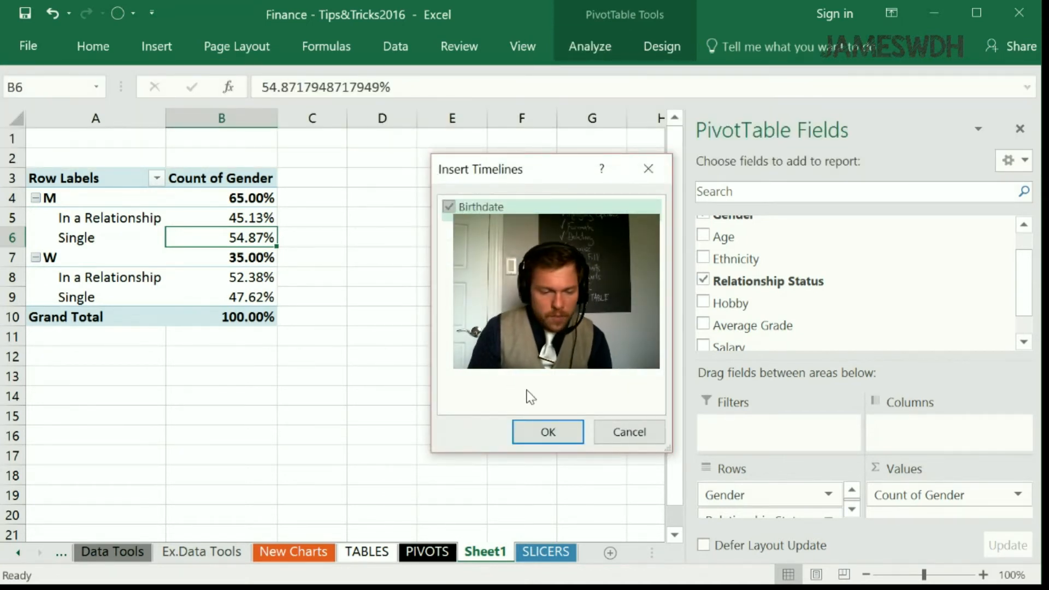
left_click(548, 431)
left_click_drag(391, 284, 336, 394)
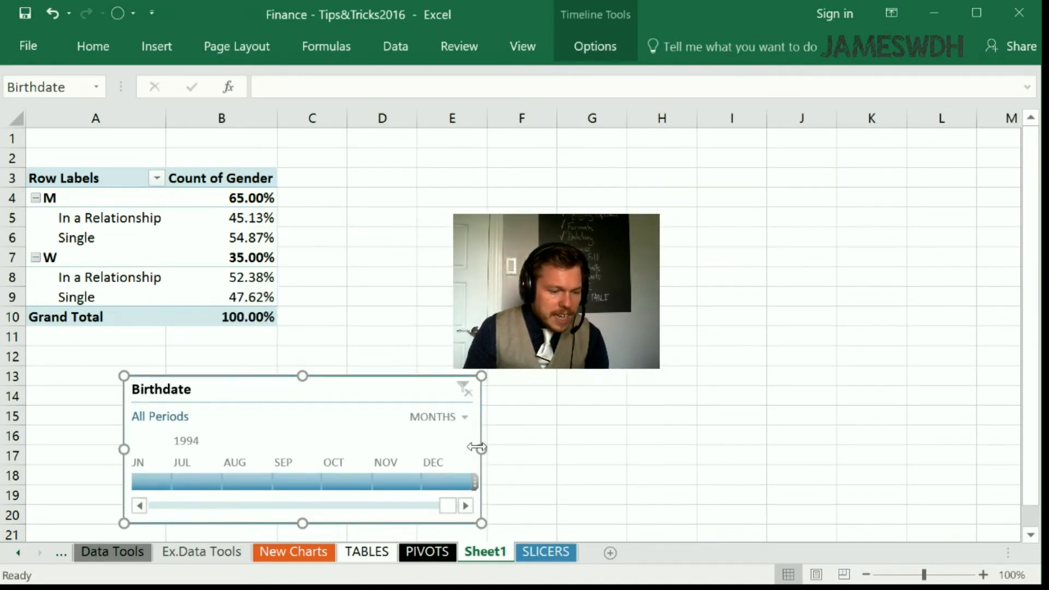
- Widen the Birthdate timeline to about the end of column J and set its time level to years
left_click_drag(476, 459, 831, 461)
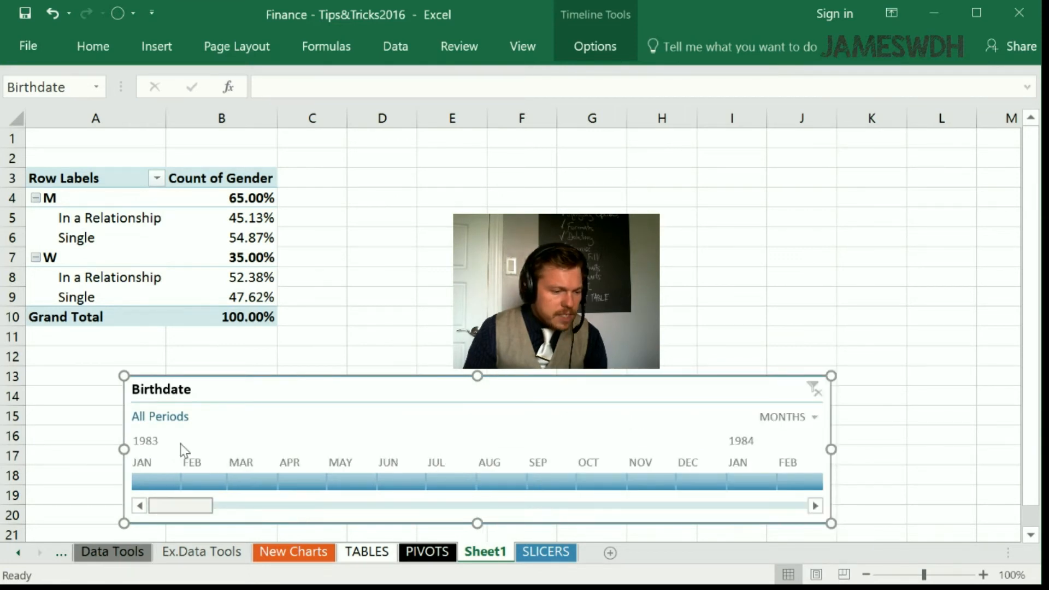
left_click(803, 417)
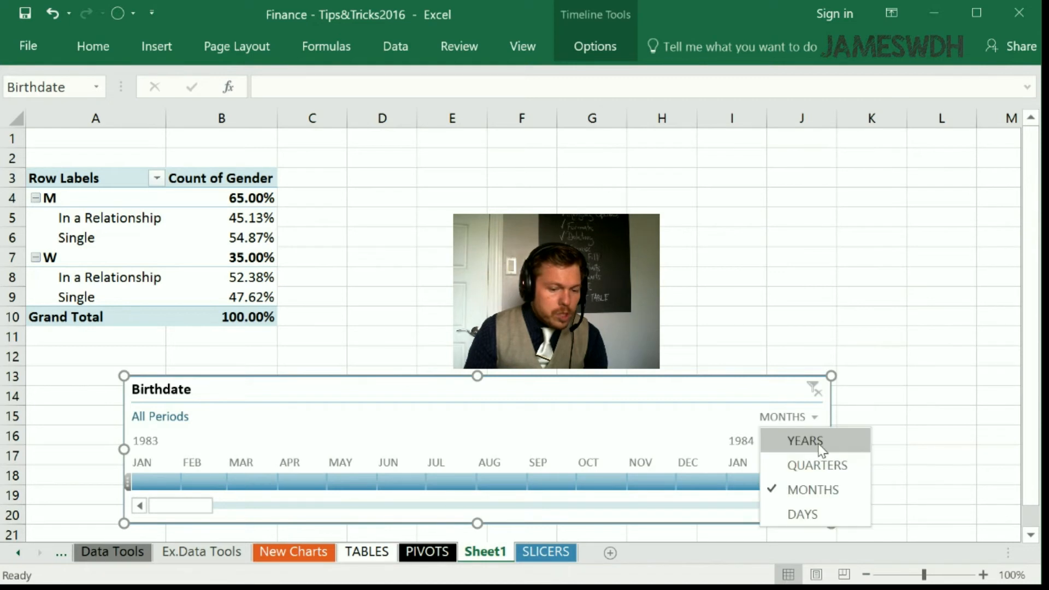
left_click(806, 442)
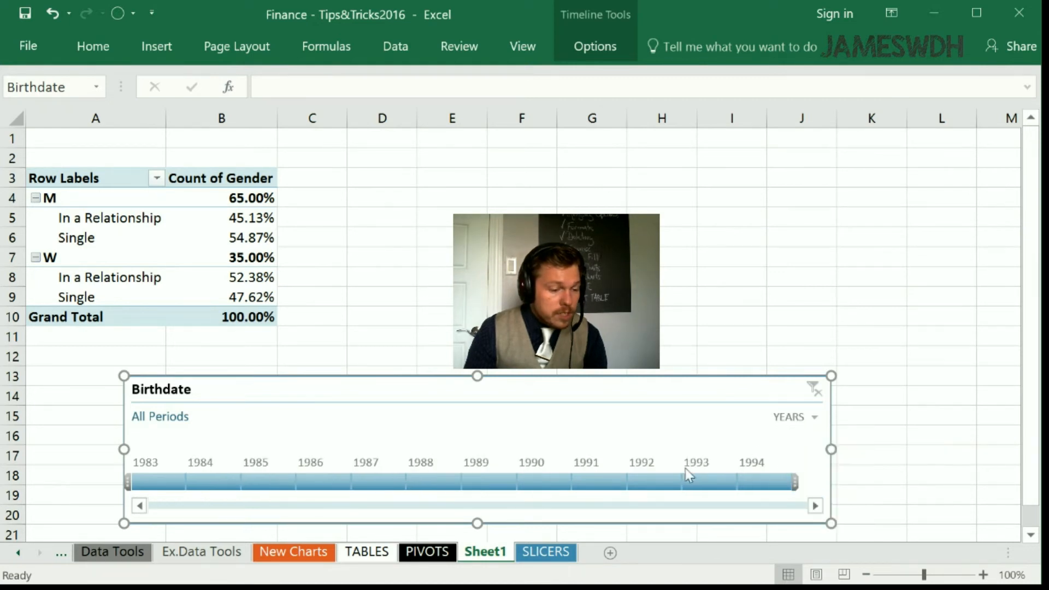
- Filter the PivotTable by 1983, 1984, 1984 - 1986 and 1988 - 1991 in turn with the Birthdate timeline and clear the filter
left_click(145, 481)
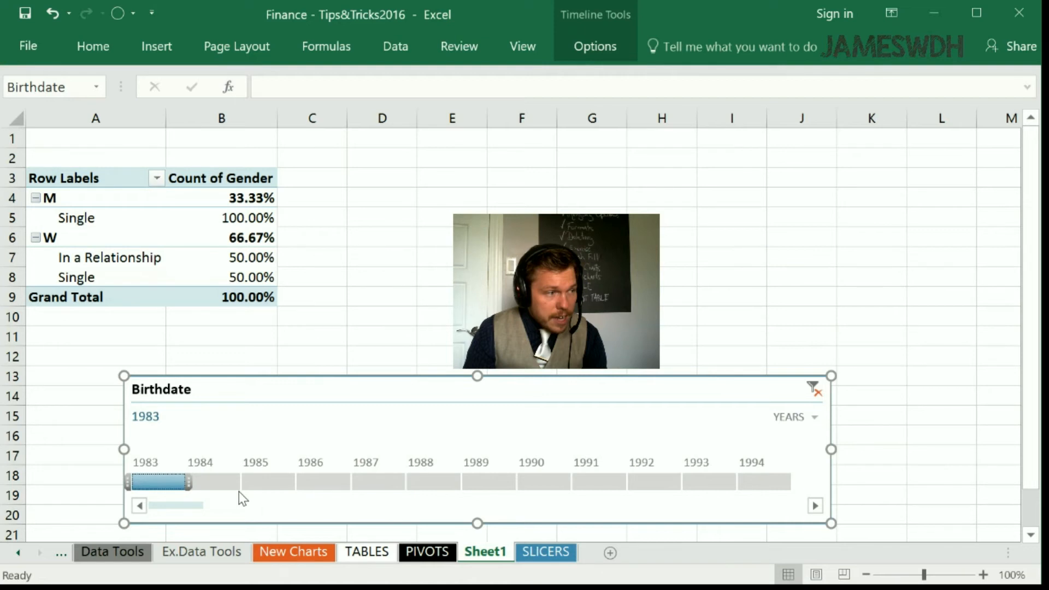
left_click(210, 482)
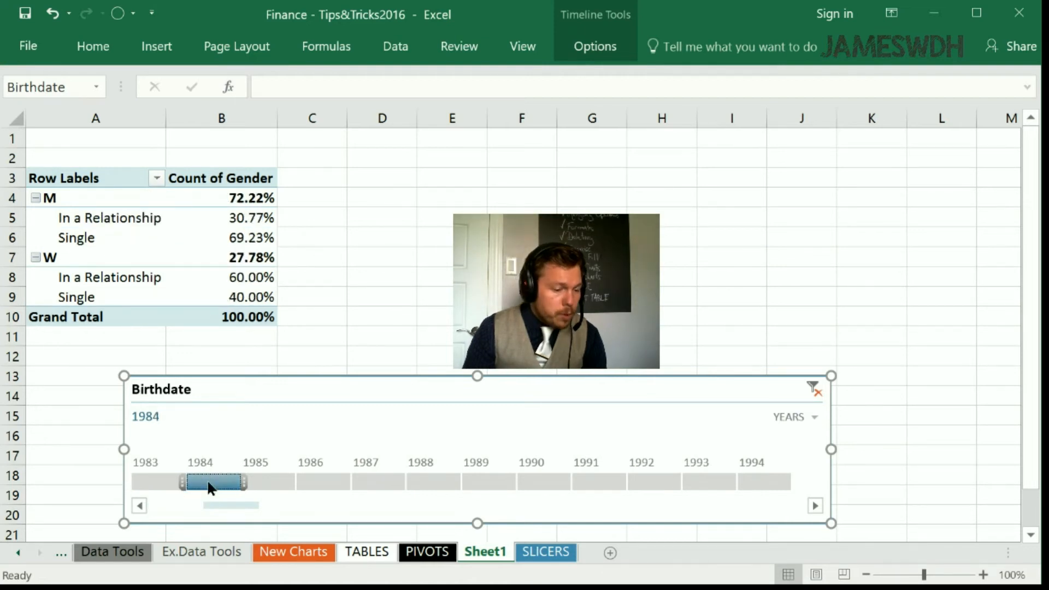
left_click_drag(209, 485, 318, 484)
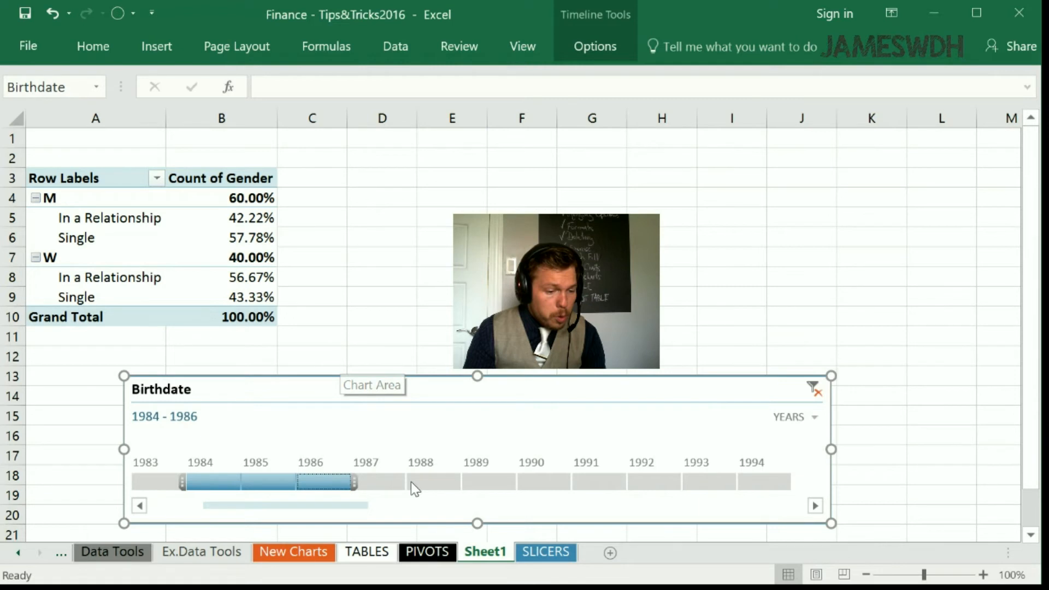
left_click_drag(411, 481, 599, 482)
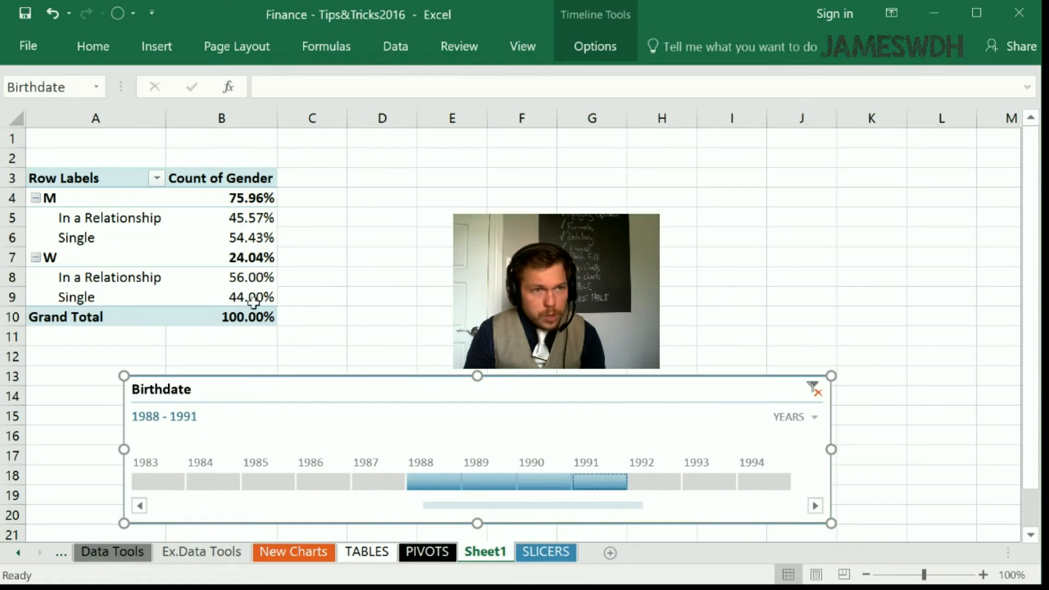
left_click(815, 389)
- Set the Birthdate timeline to months and filter the PivotTable by Feb 1989 and Mar 1989 in turn
left_click(815, 416)
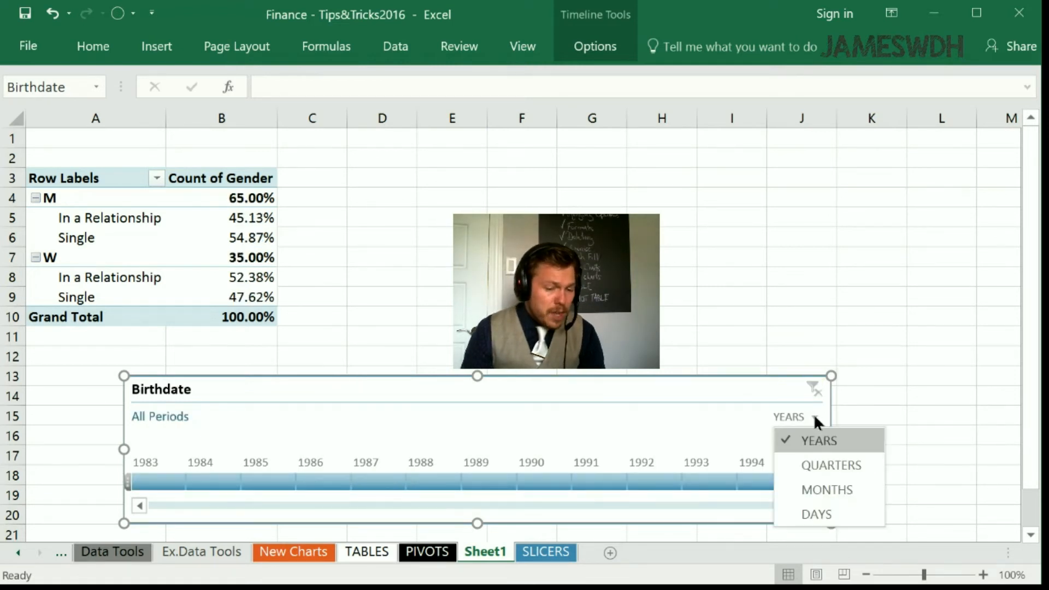
left_click(826, 491)
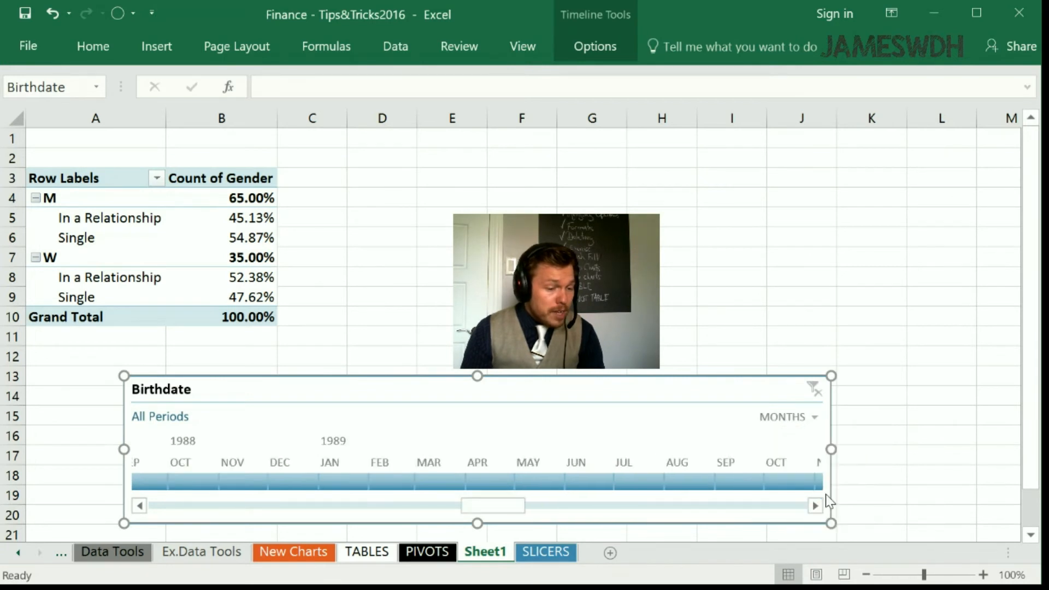
left_click(398, 483)
left_click(444, 484)
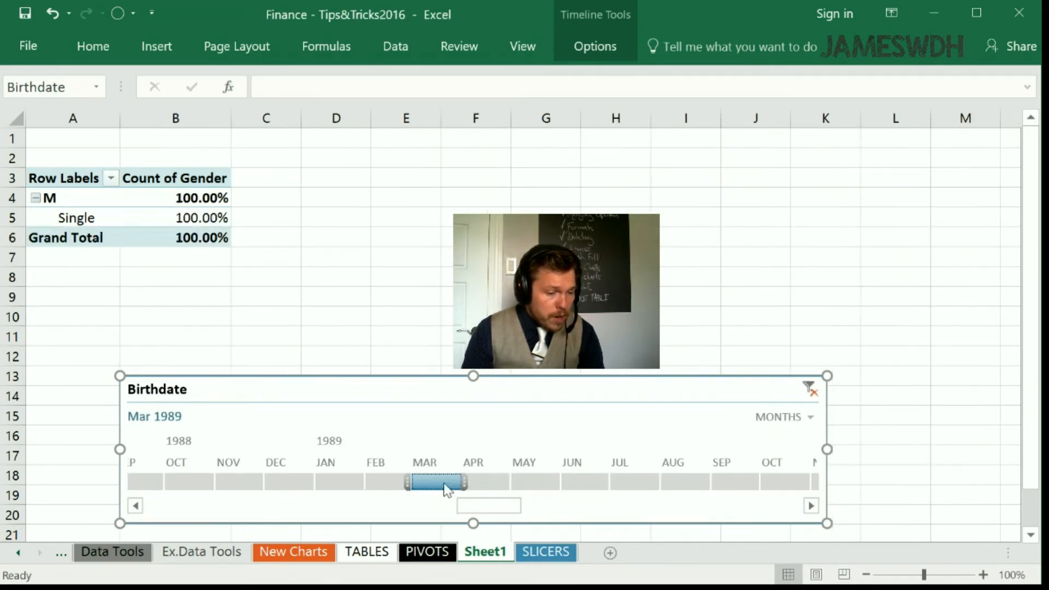
- Set the Birthdate timeline's time level to quarters and filter the PivotTable to Q2 1983
left_click(787, 417)
left_click(802, 468)
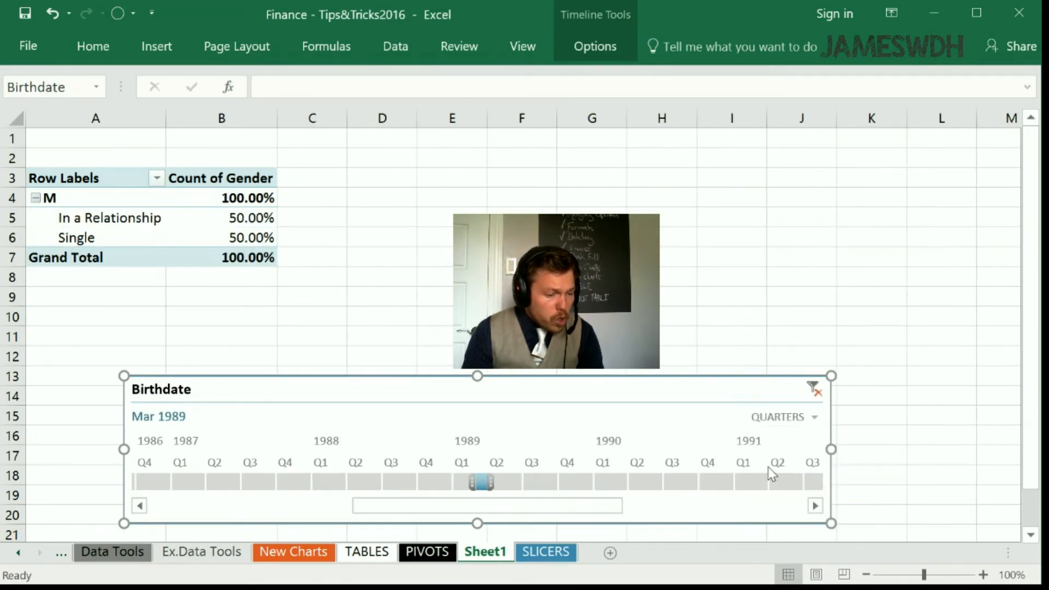
left_click_drag(373, 504, 170, 499)
left_click(188, 482)
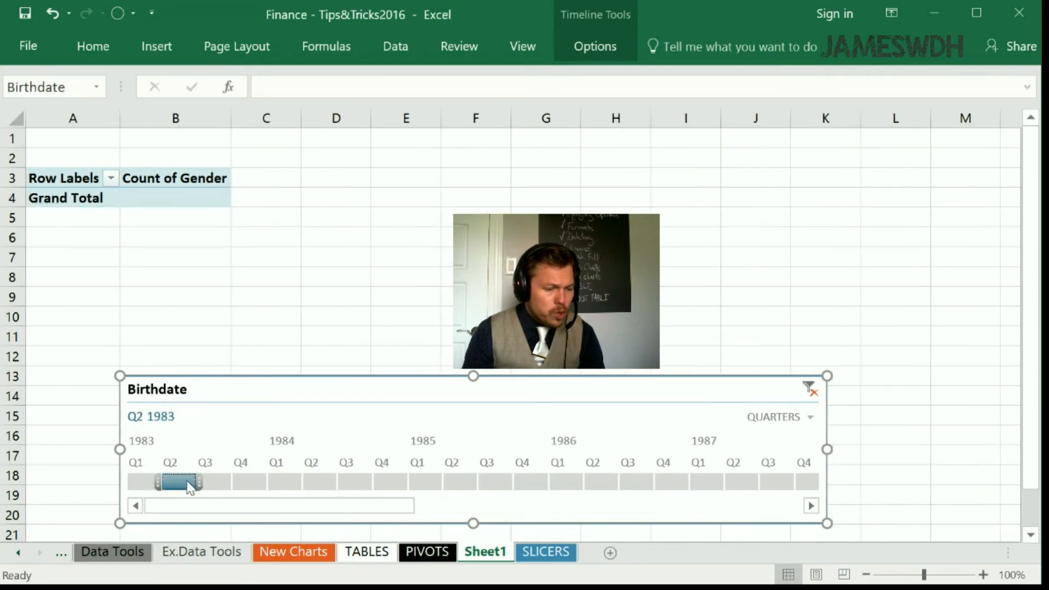
- Filter the PivotTable by other single quarters, including Q1 1983, and extend the timeline selection to Q2 1983 - Q2 1984
left_click(321, 484)
left_click(146, 484)
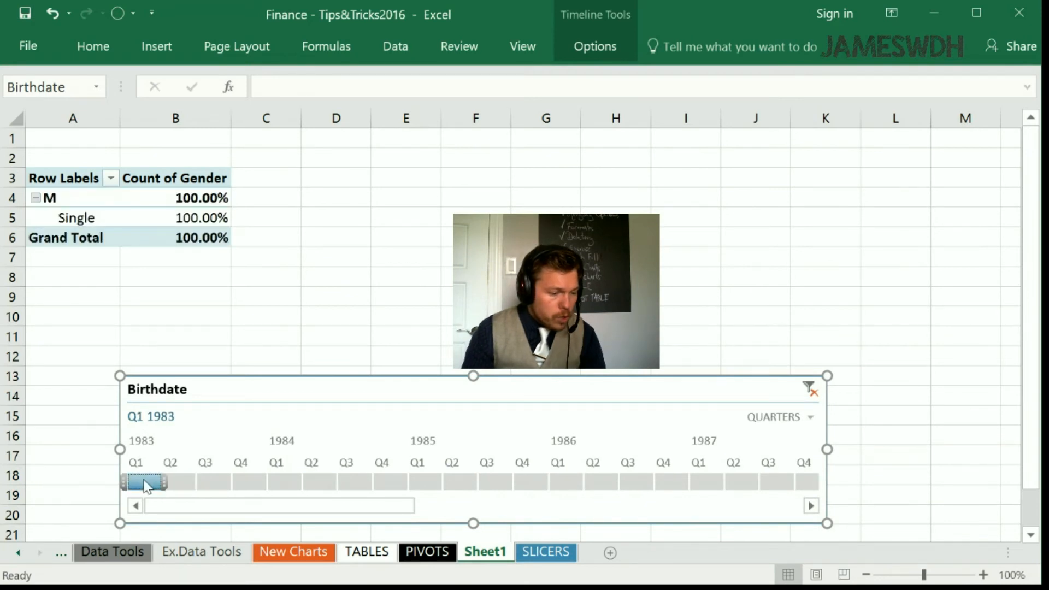
left_click(187, 485)
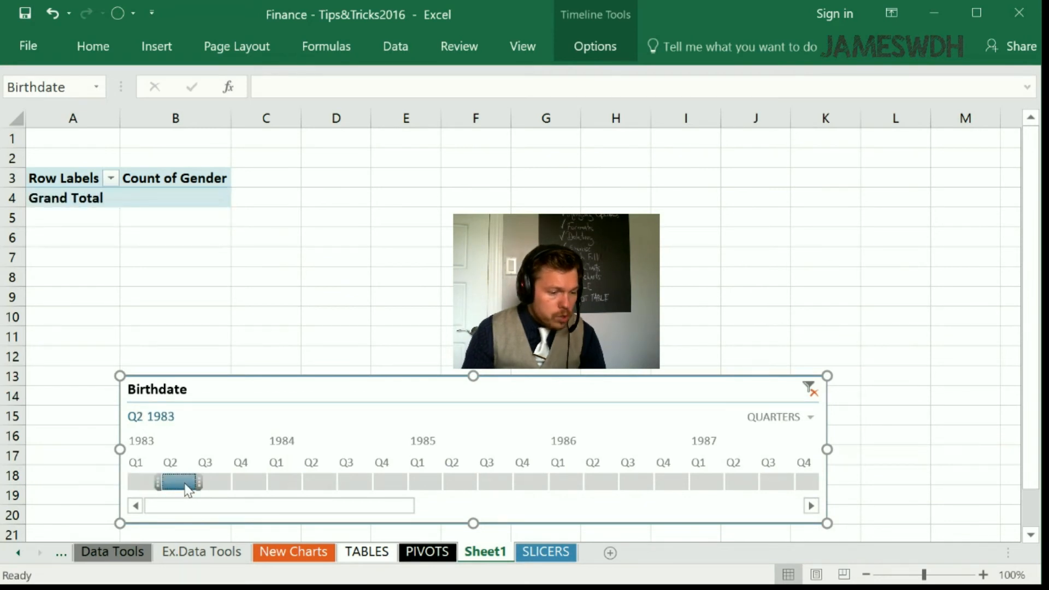
left_click_drag(186, 485, 321, 480)
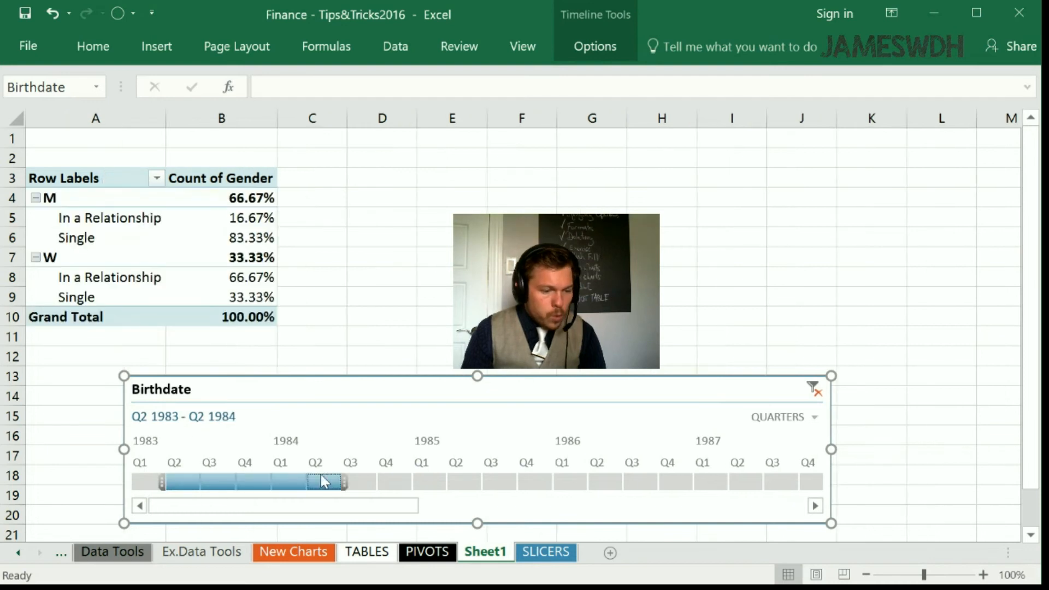